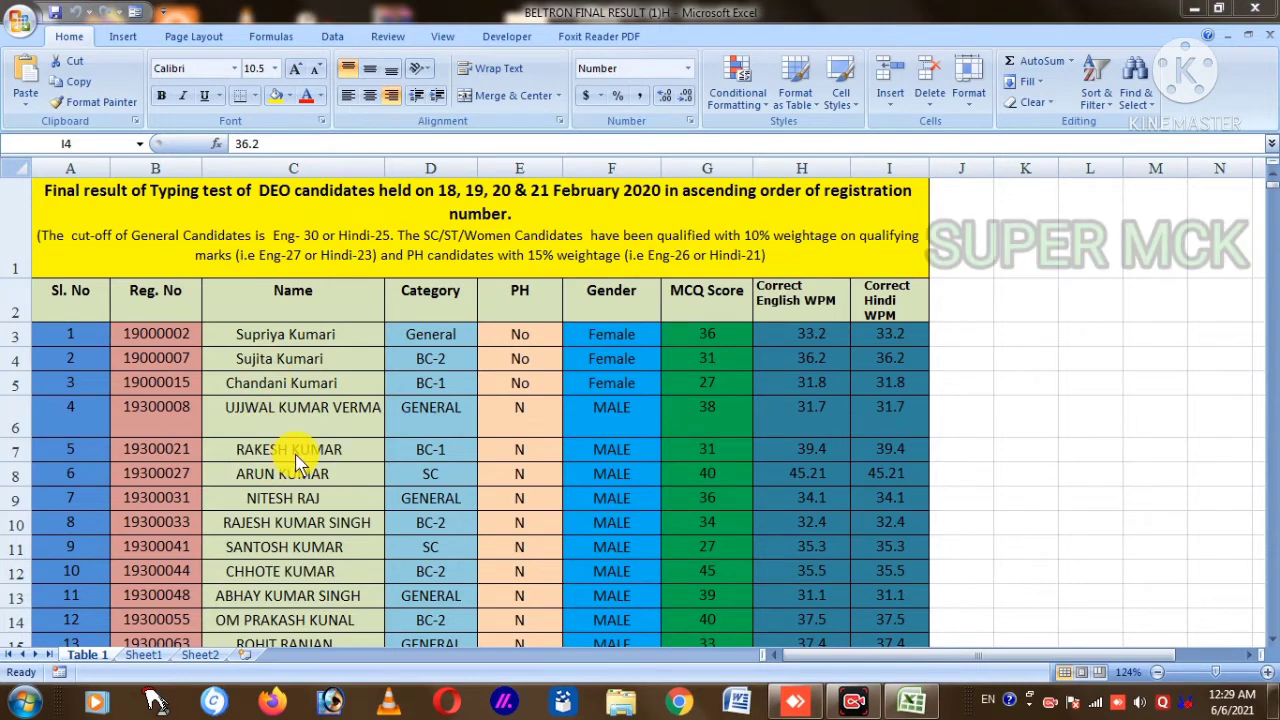
- Look through the candidate records on the typing test result sheet, including the Gender and MCQ Score columns
{"action": "scroll", "coordinate": [730, 433], "scroll_direction": "down", "scroll_amount": 5}
{"action": "scroll", "coordinate": [730, 433], "scroll_direction": "down", "scroll_amount": 20}
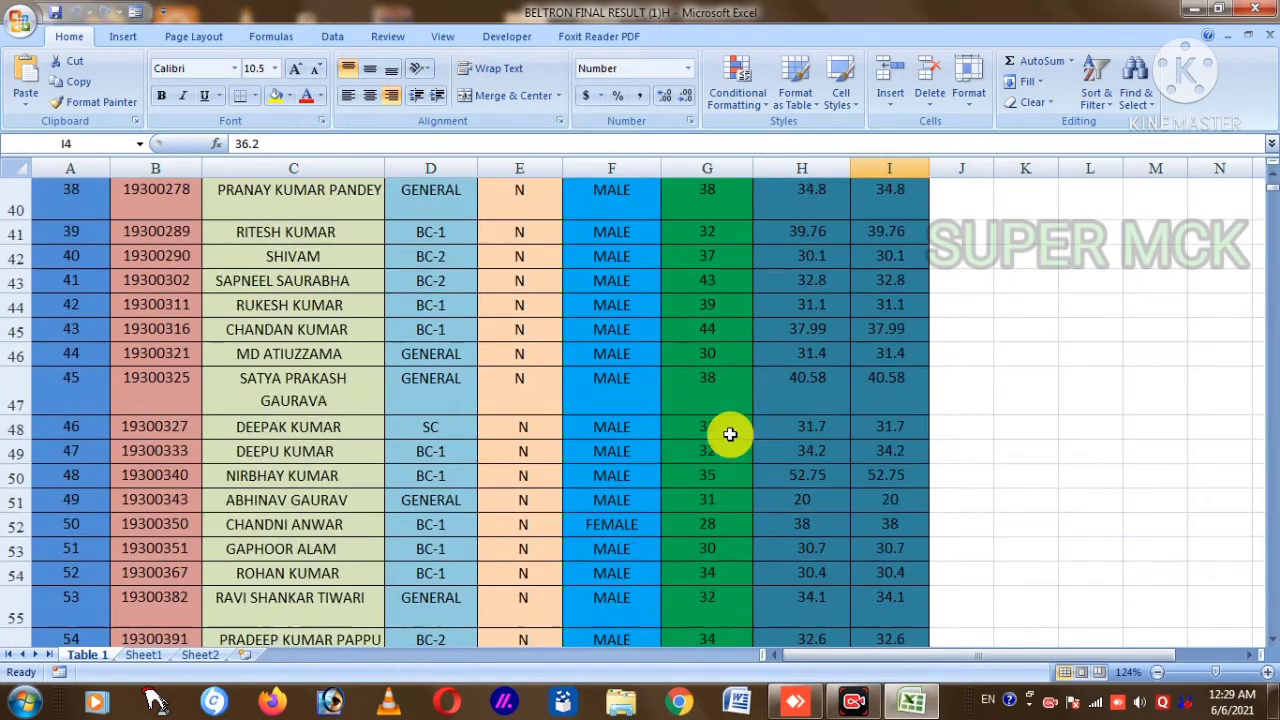
{"action": "scroll", "coordinate": [705, 471], "scroll_direction": "up", "scroll_amount": 20}
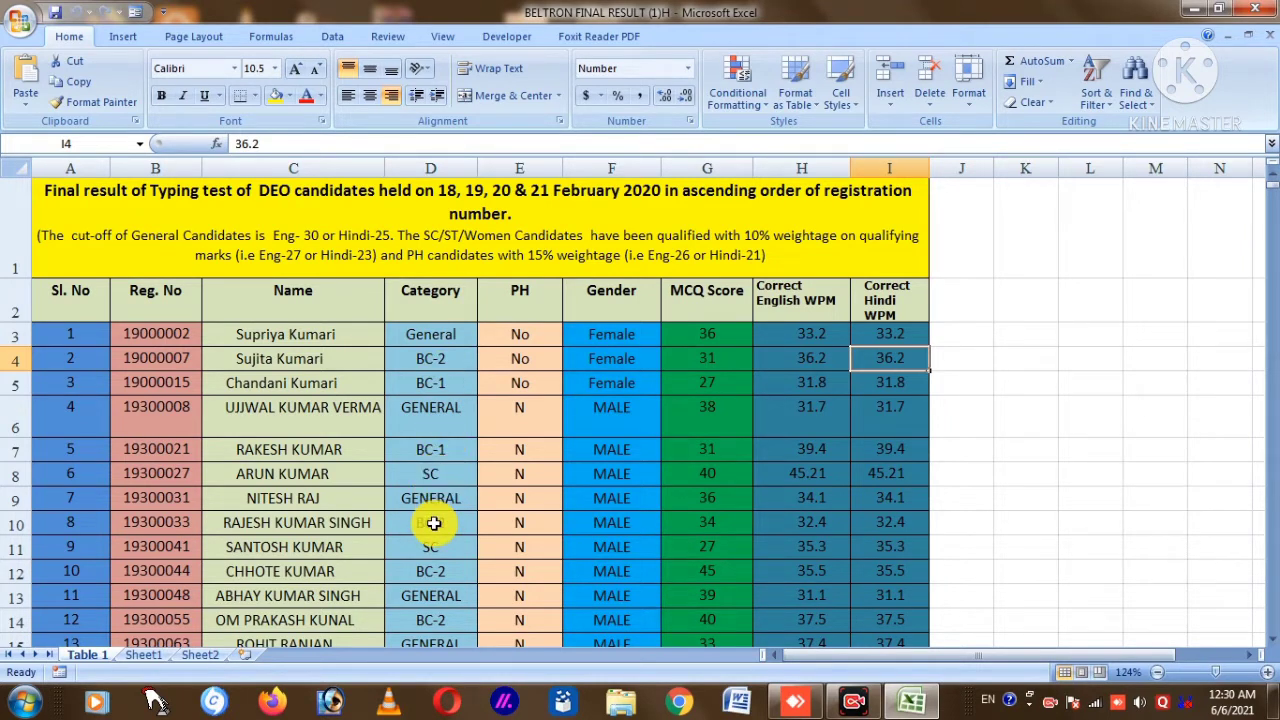
{"action": "left_click", "coordinate": [625, 417]}
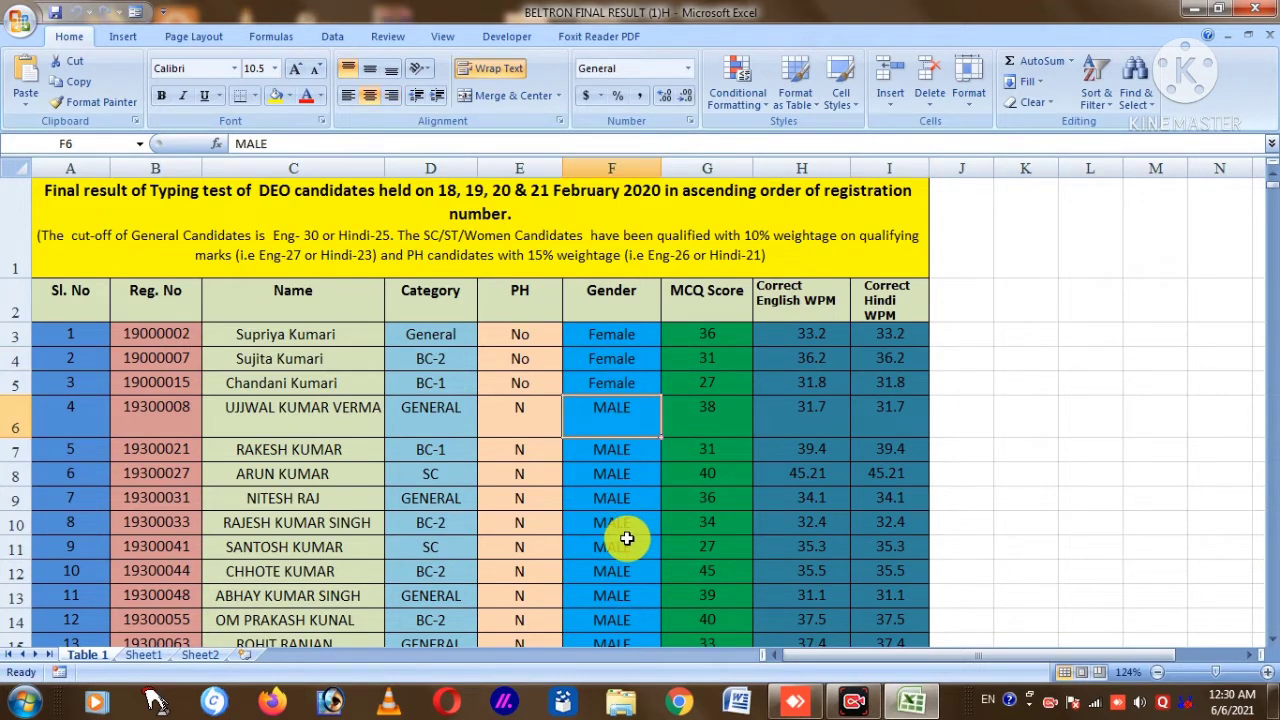
{"action": "left_click", "coordinate": [711, 292]}
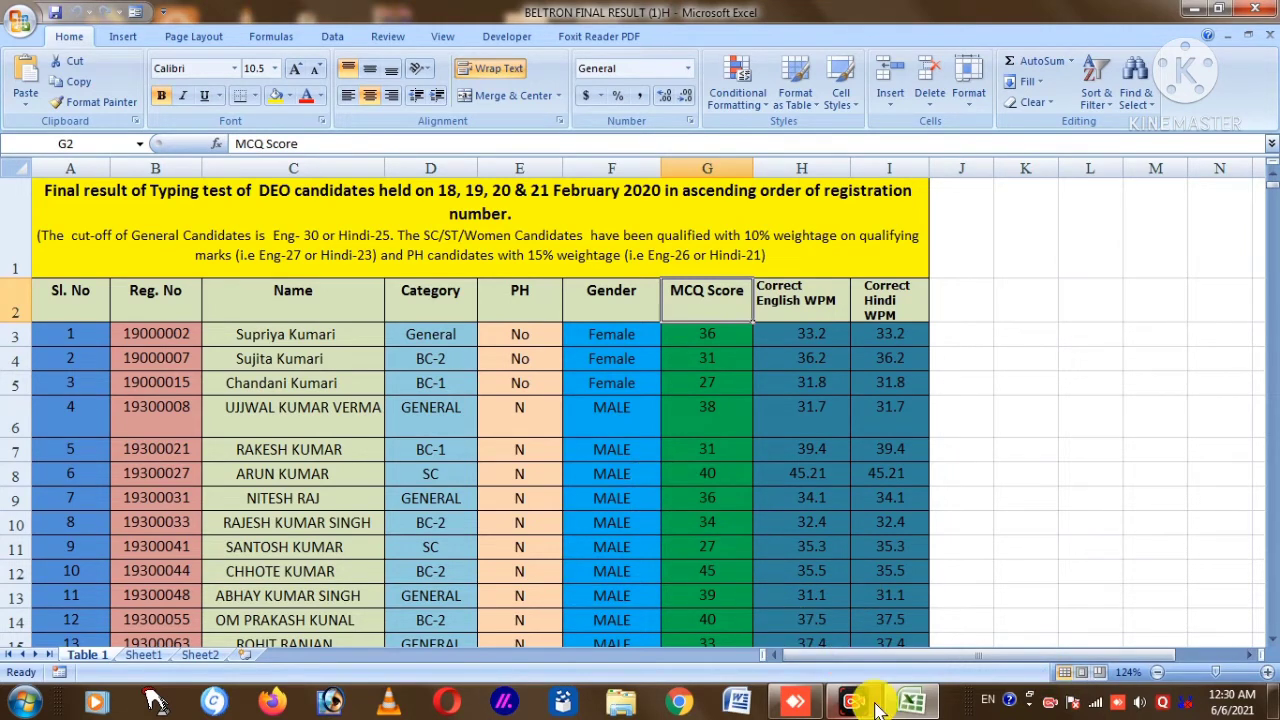
- Switch to Sheet2 and widen the empty column G beside the sr number column
{"action": "left_click", "coordinate": [195, 654]}
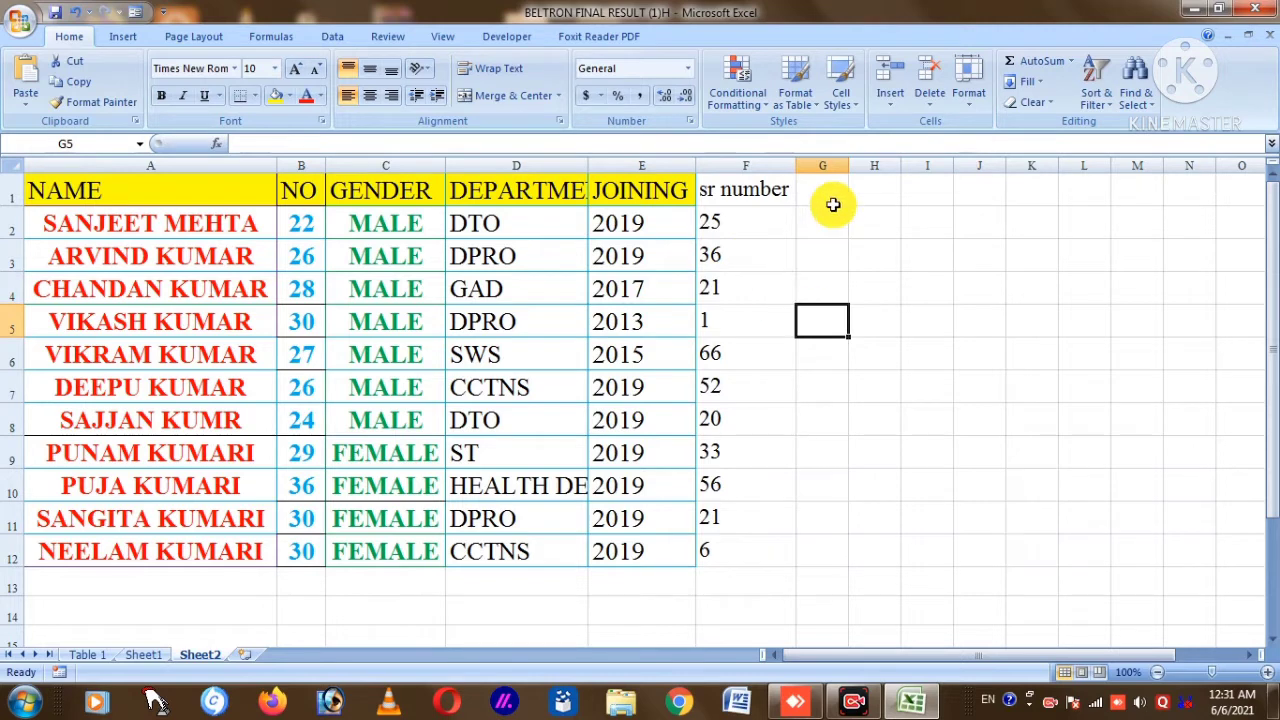
{"action": "left_click_drag", "start_coordinate": [848, 164], "coordinate": [1120, 195]}
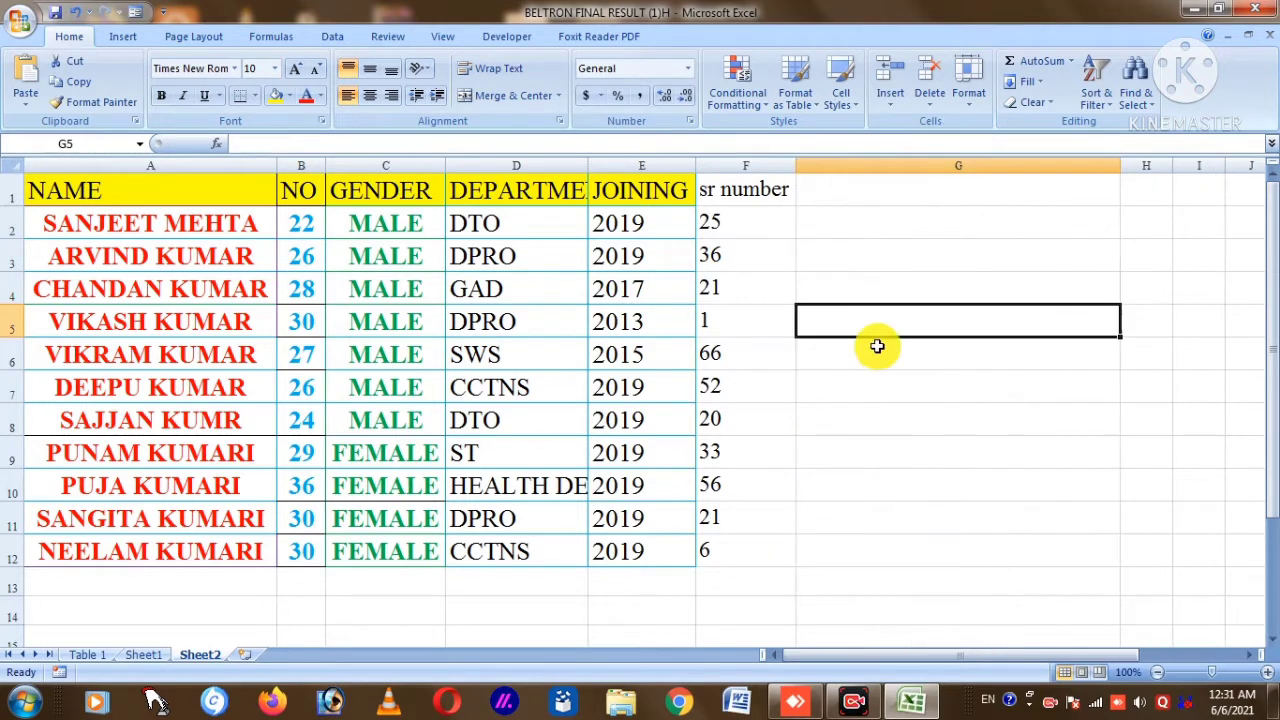
- Try to set the font size of the entry in cell G5 to 20
{"action": "type", "text": "="}
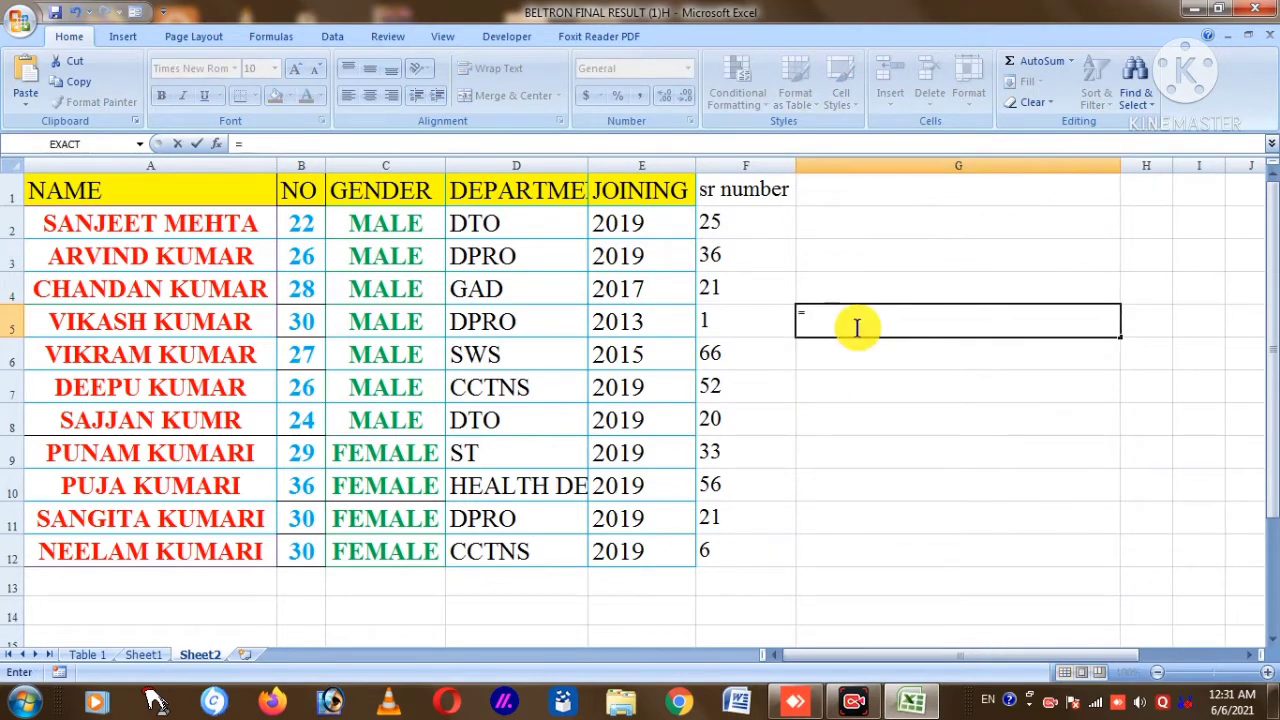
{"action": "key", "text": "BackSpace"}
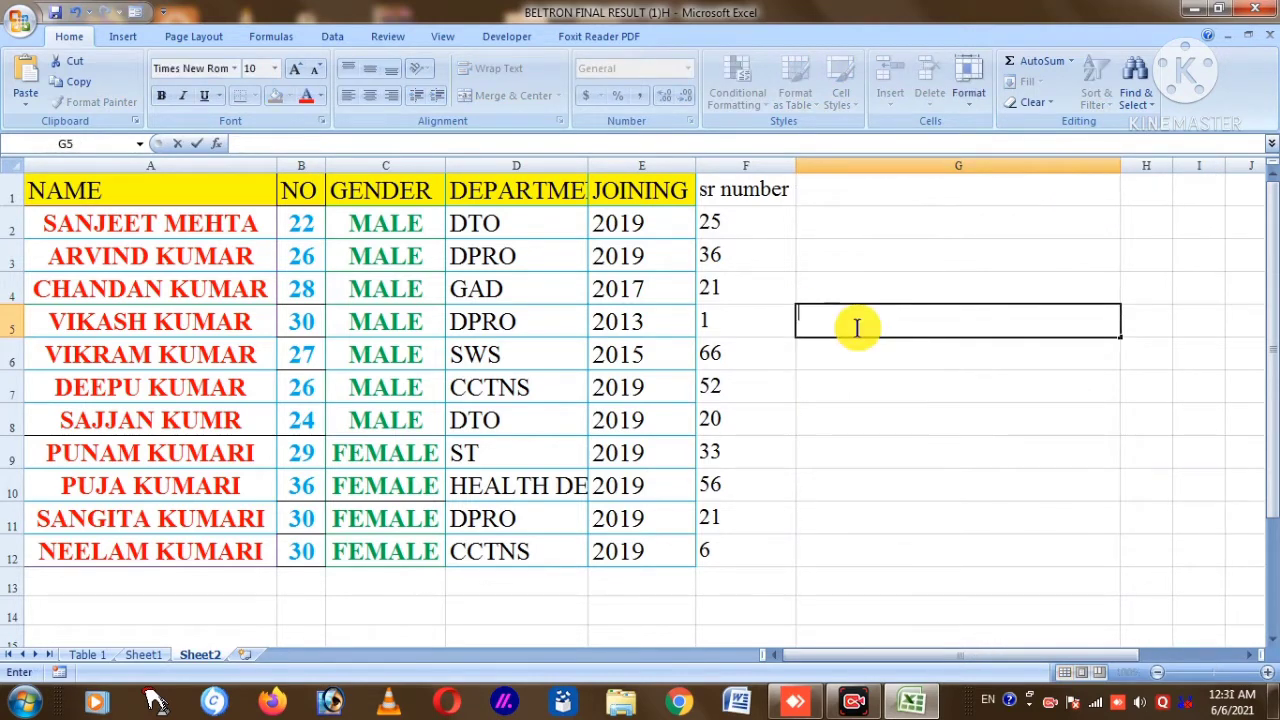
{"action": "left_click", "coordinate": [274, 68]}
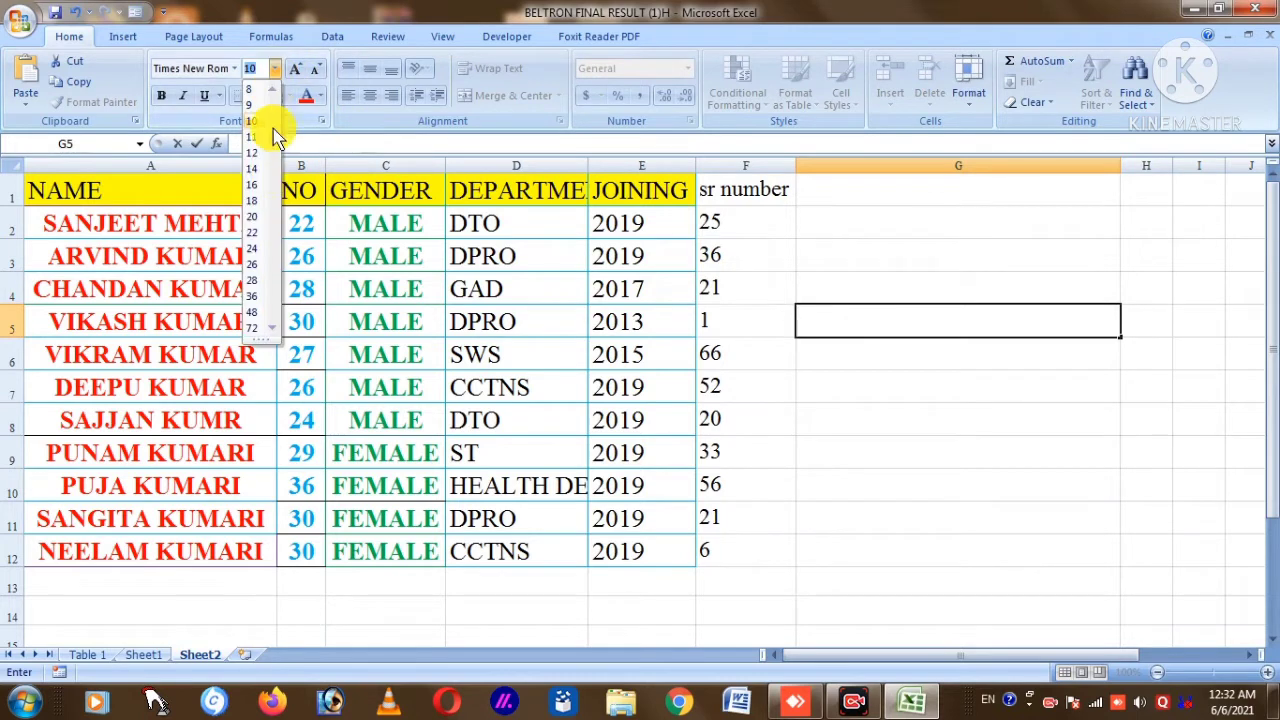
{"action": "left_click", "coordinate": [256, 217]}
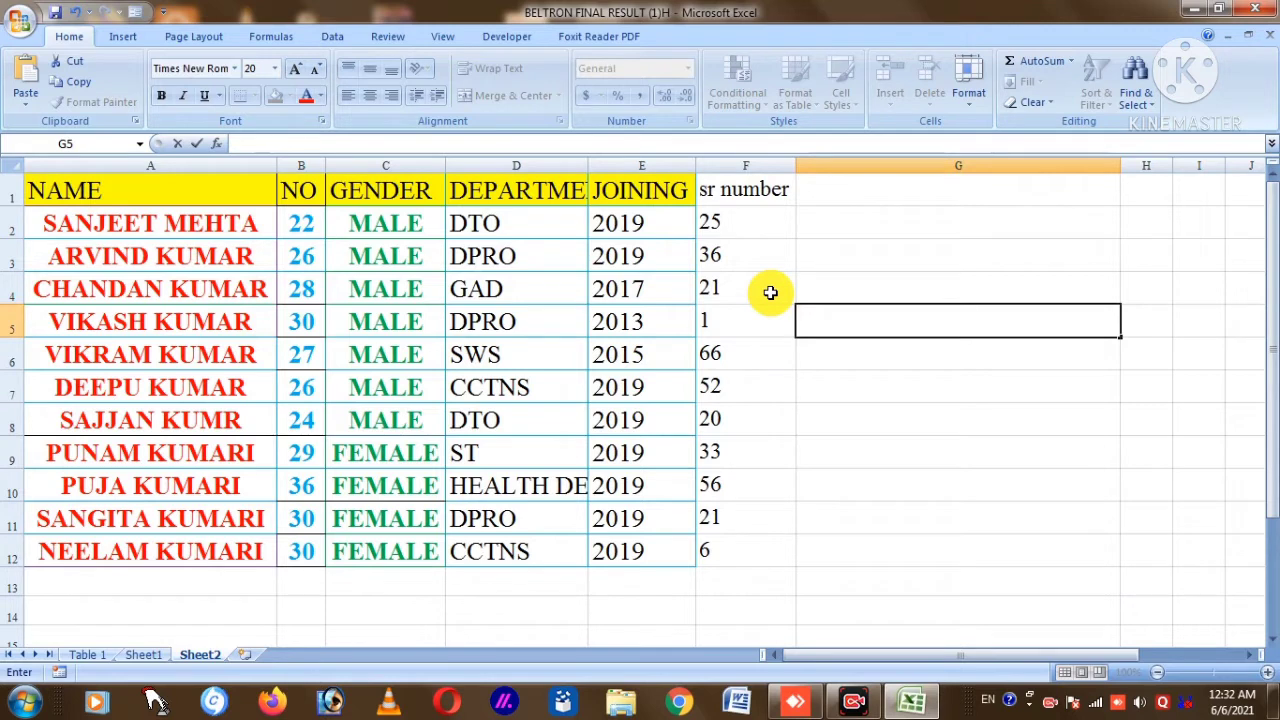
{"action": "type", "text": "count"}
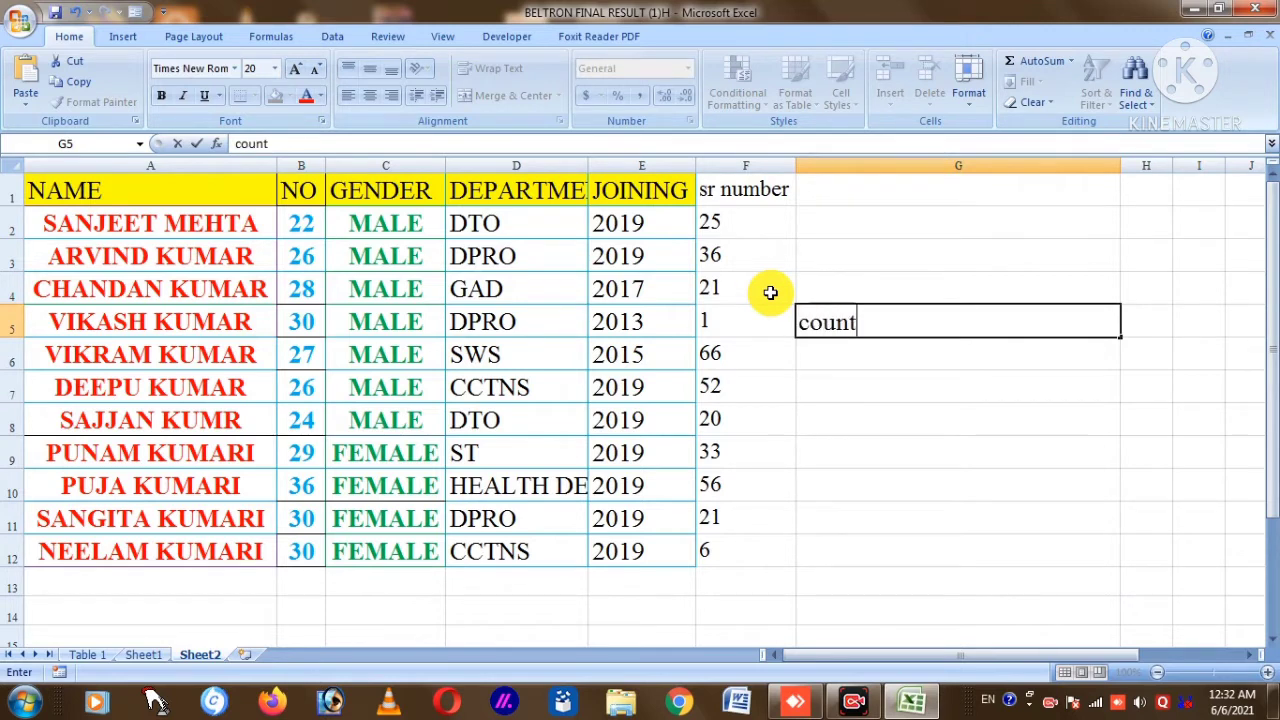
{"action": "key", "text": "BackSpace"}
{"action": "key", "text": "BackSpace"}
{"action": "key", "text": "BackSpace"}
{"action": "key", "text": "BackSpace"}
{"action": "key", "text": "BackSpace"}
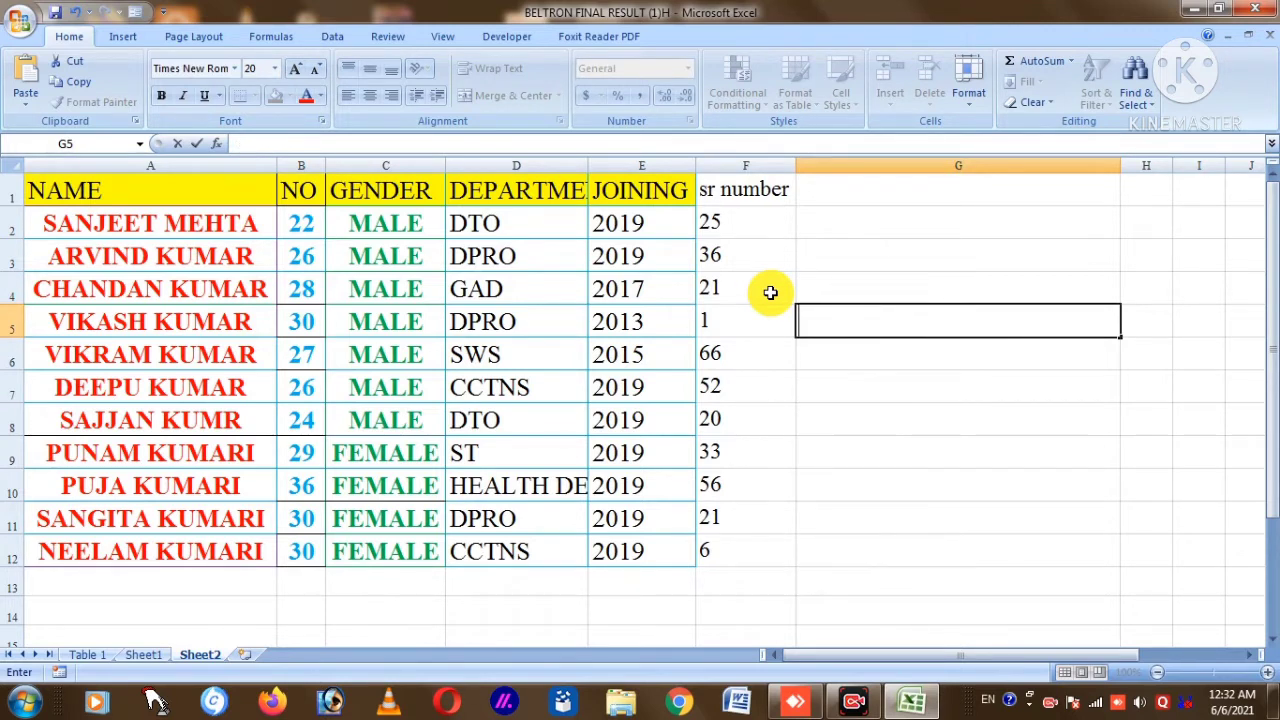
- Enter the formula =COUNTIFS(B2:B12,">=24") in cell G5 to count NO values of at least 24
{"action": "type", "text": "=co"}
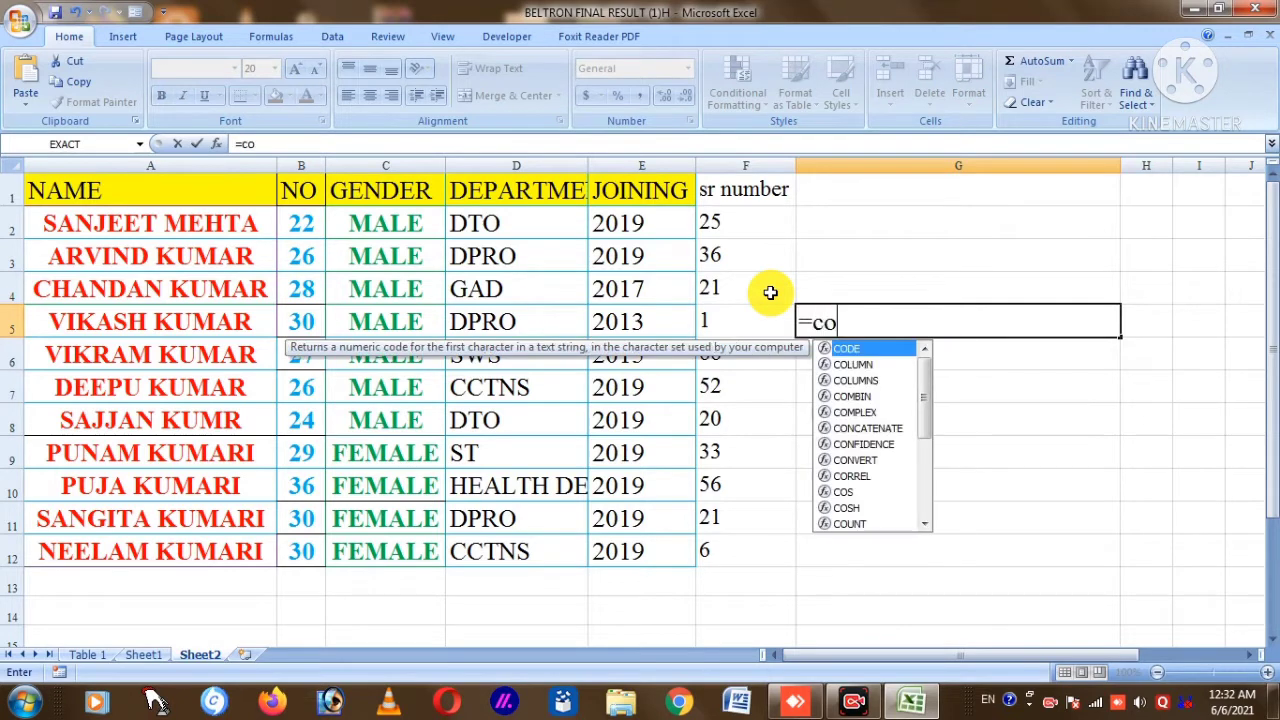
{"action": "type", "text": "unt"}
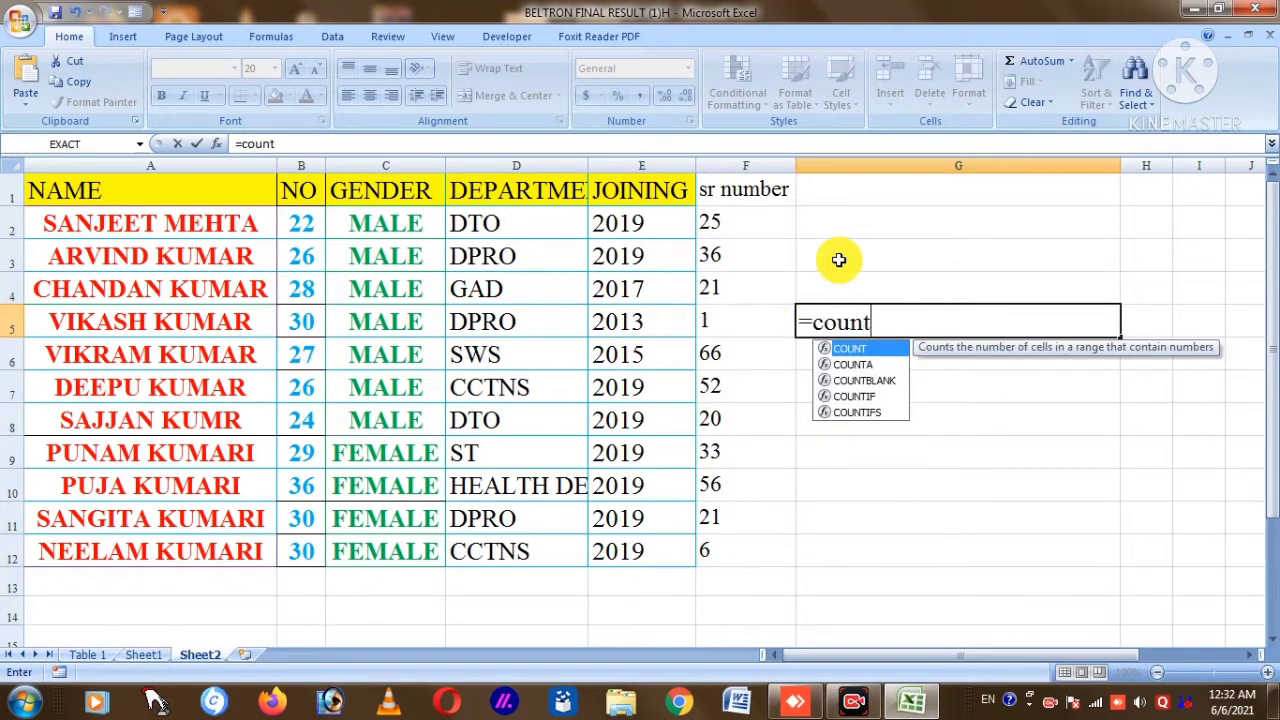
{"action": "left_click", "coordinate": [874, 414]}
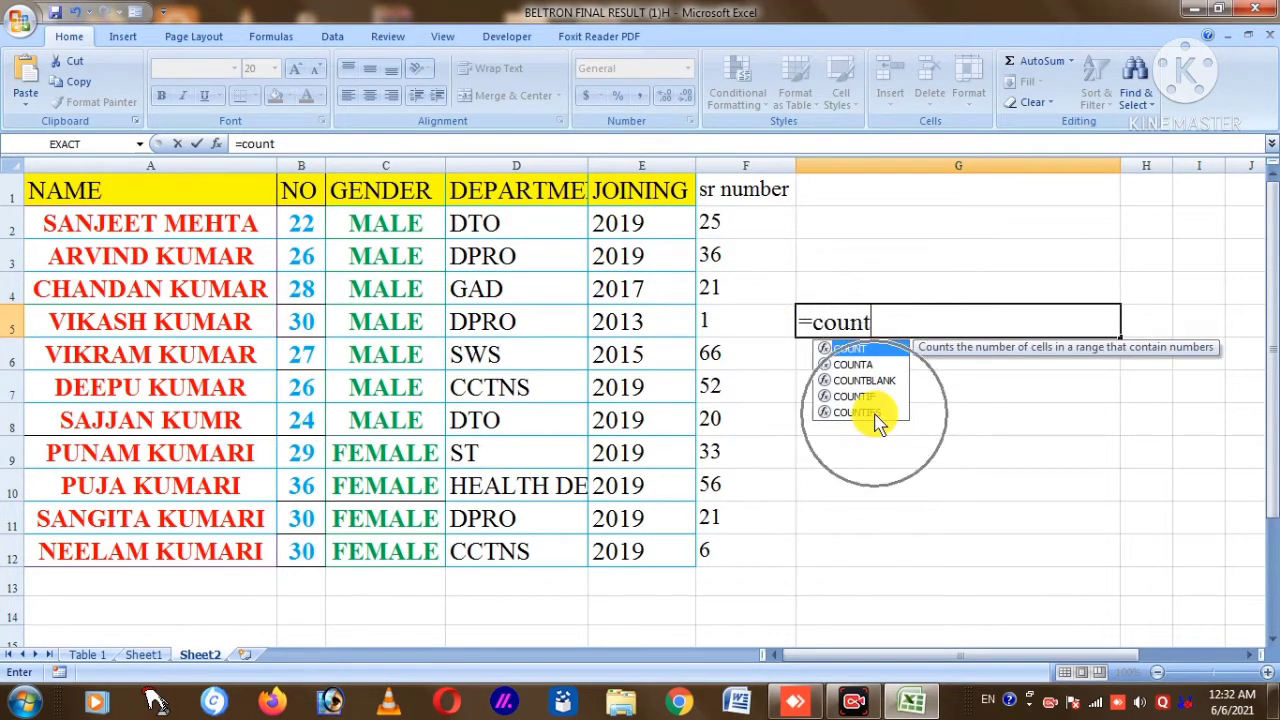
{"action": "double_click", "coordinate": [874, 414]}
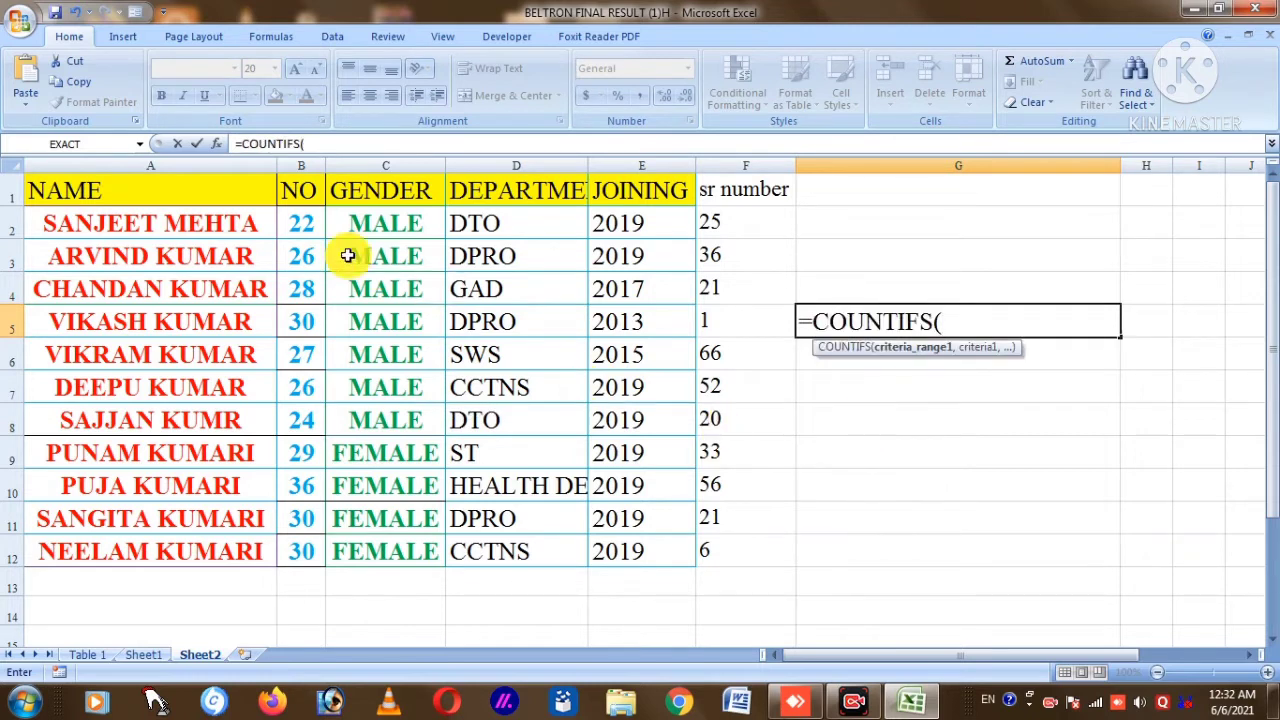
{"action": "left_click_drag", "start_coordinate": [296, 219], "coordinate": [290, 551]}
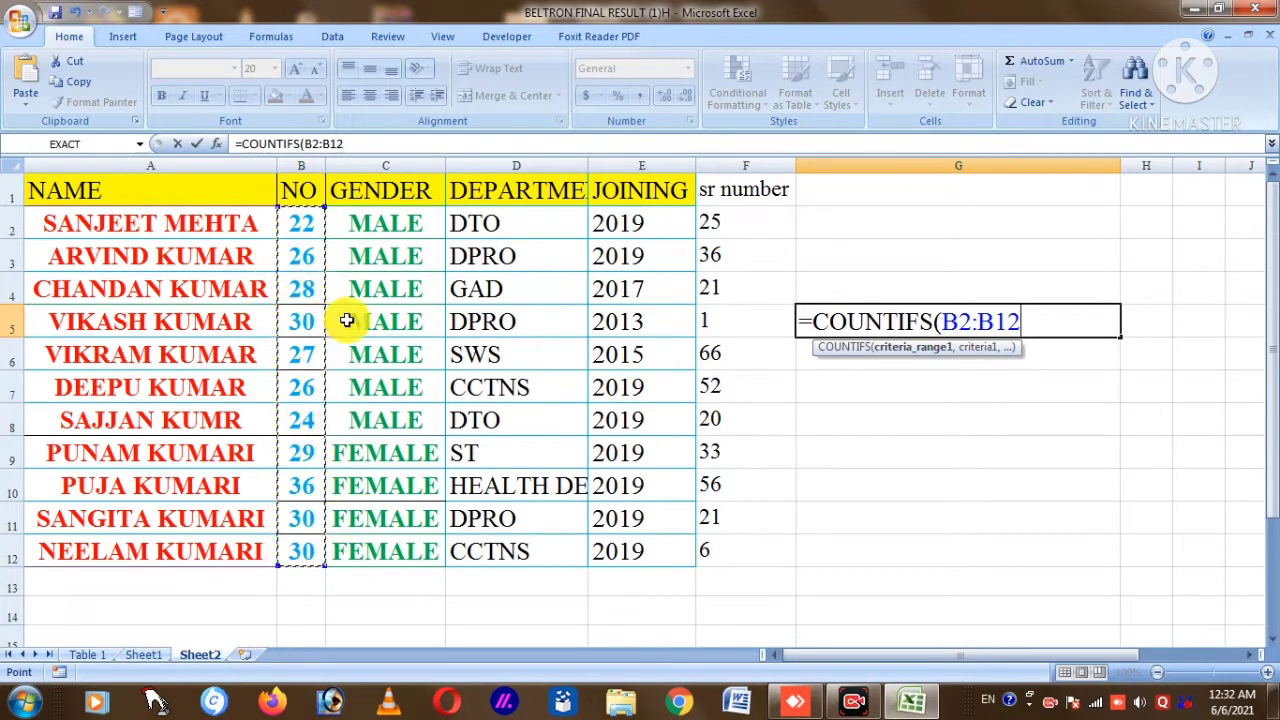
{"action": "type", "text": ","}
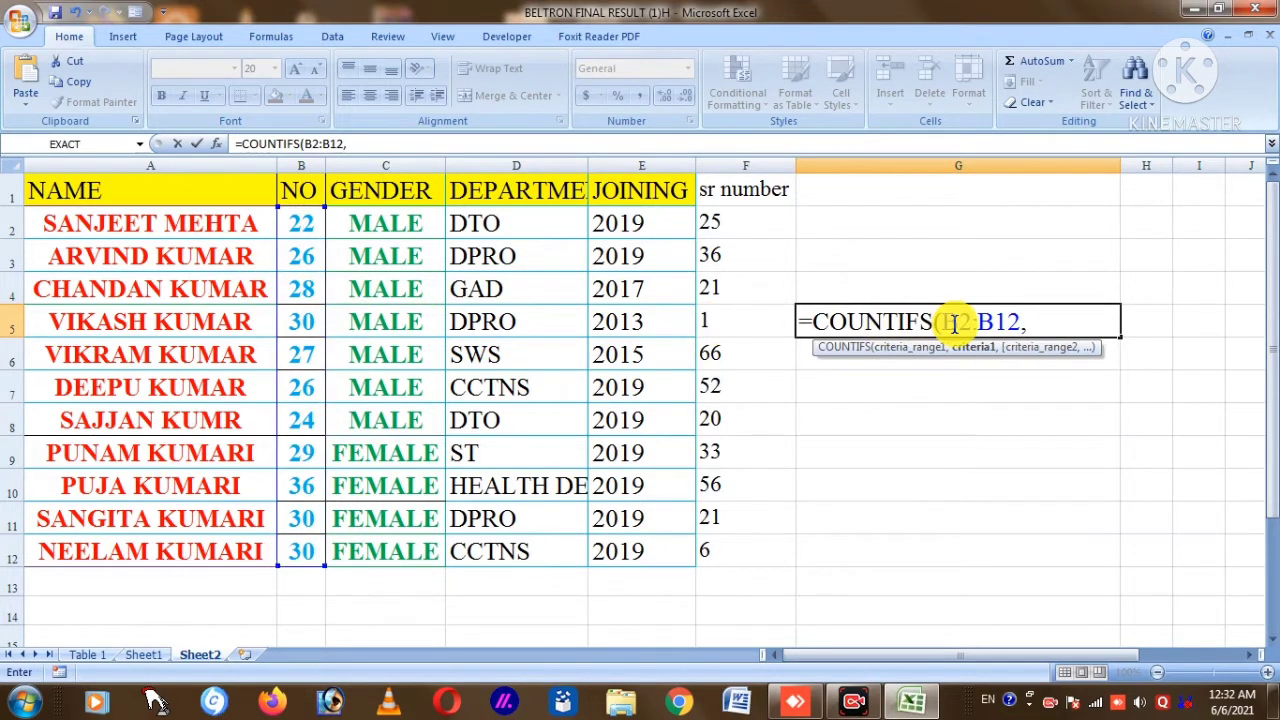
{"action": "type", "text": "\""}
{"action": "type", "text": ">=24\""}
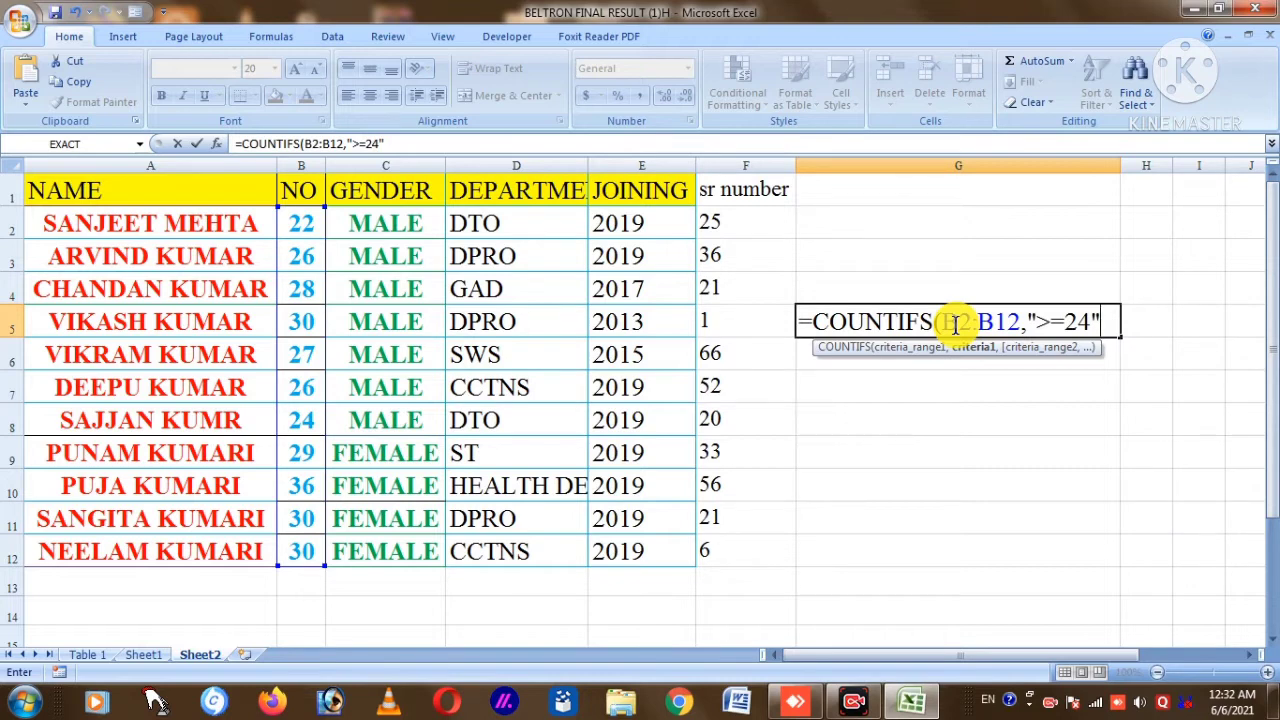
{"action": "type", "text": ")"}
{"action": "key", "text": "Return"}
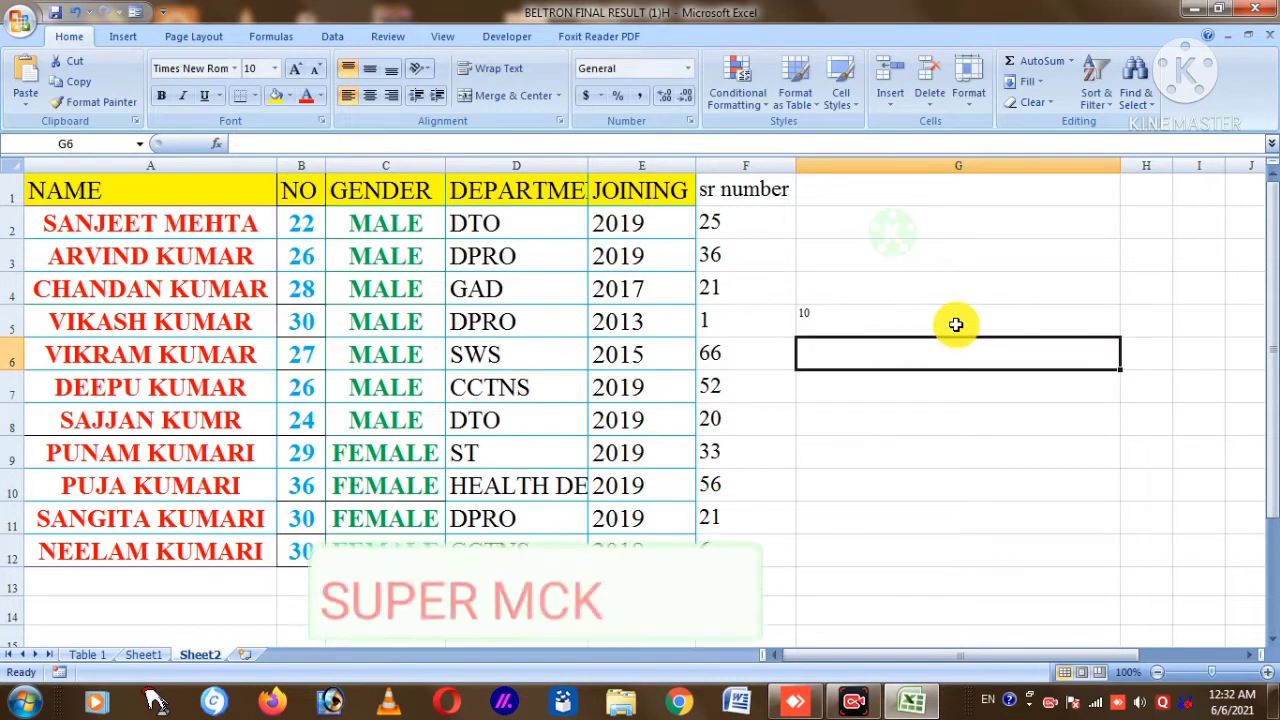
- Extend the COUNTIFS formula in G5 with a second condition: range F2:F12 and criterion ">=25"
{"action": "double_click", "coordinate": [940, 315]}
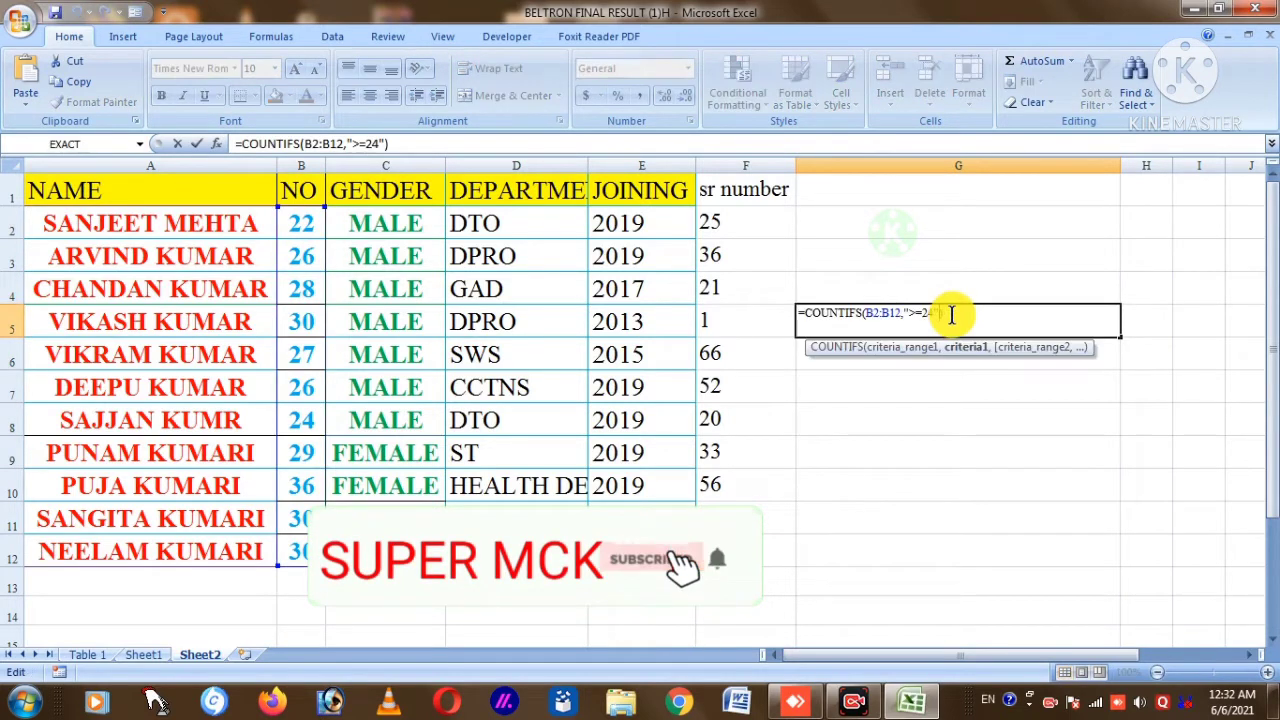
{"action": "key", "text": "BackSpace"}
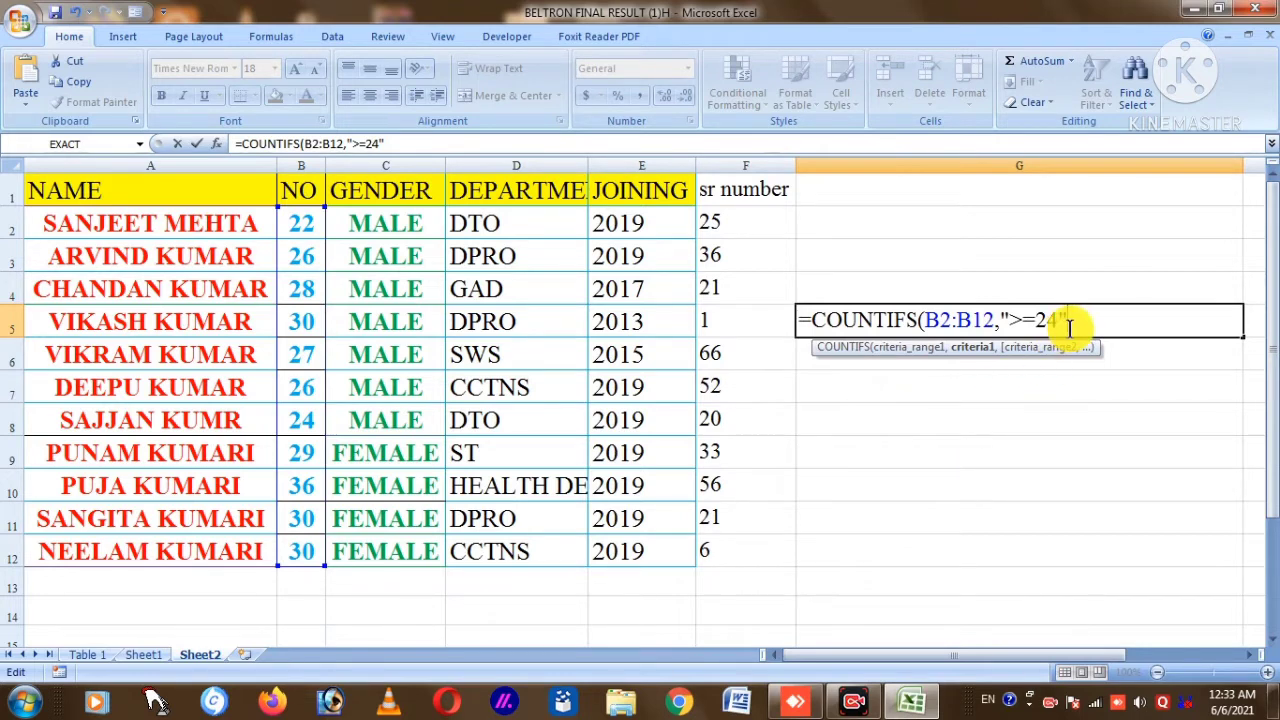
{"action": "type", "text": ","}
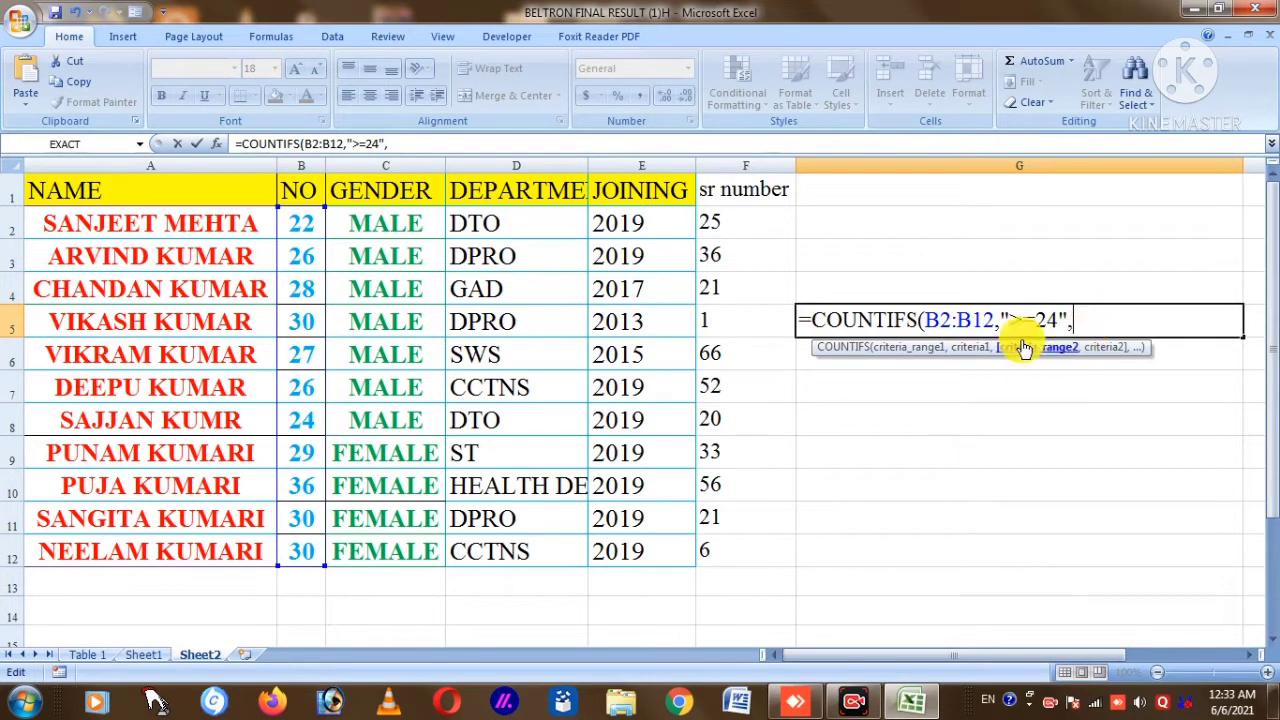
{"action": "left_click_drag", "start_coordinate": [748, 221], "coordinate": [743, 543]}
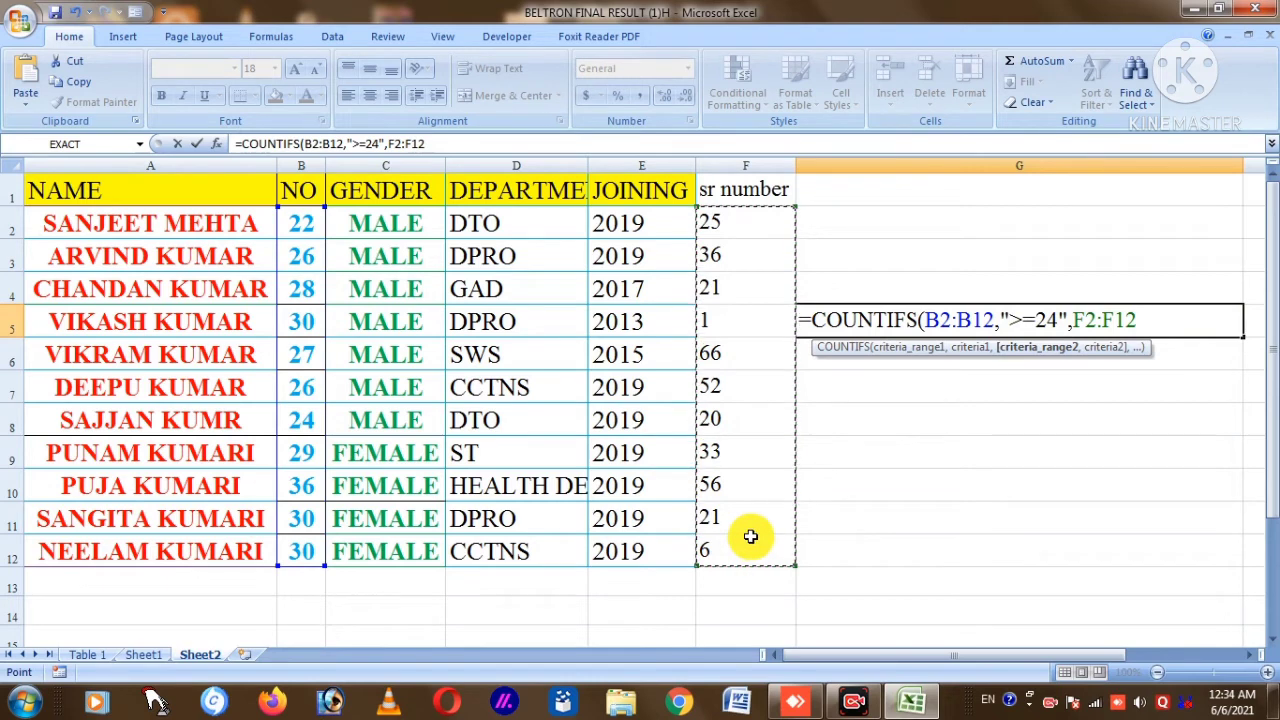
{"action": "type", "text": ",\">=25"}
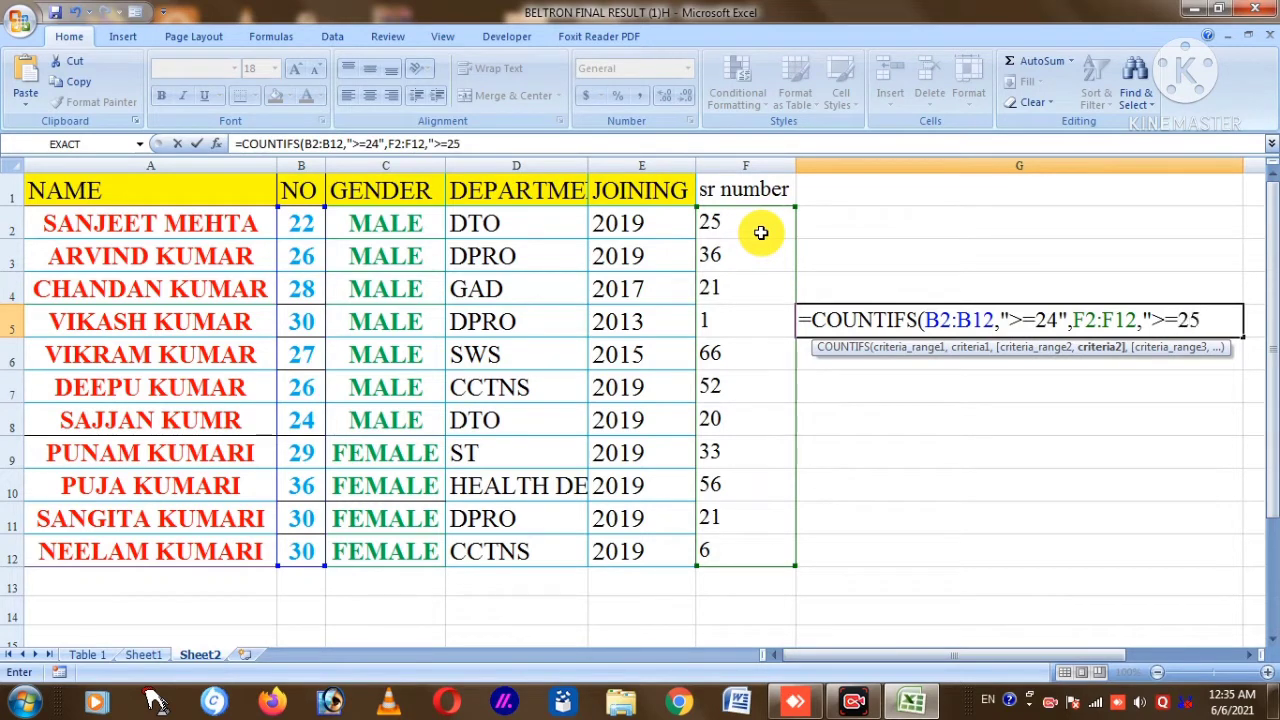
{"action": "type", "text": ")"}
{"action": "key", "text": "Return"}
- Set the font size of the formula result in cell G5 to 20
{"action": "left_click", "coordinate": [865, 314]}
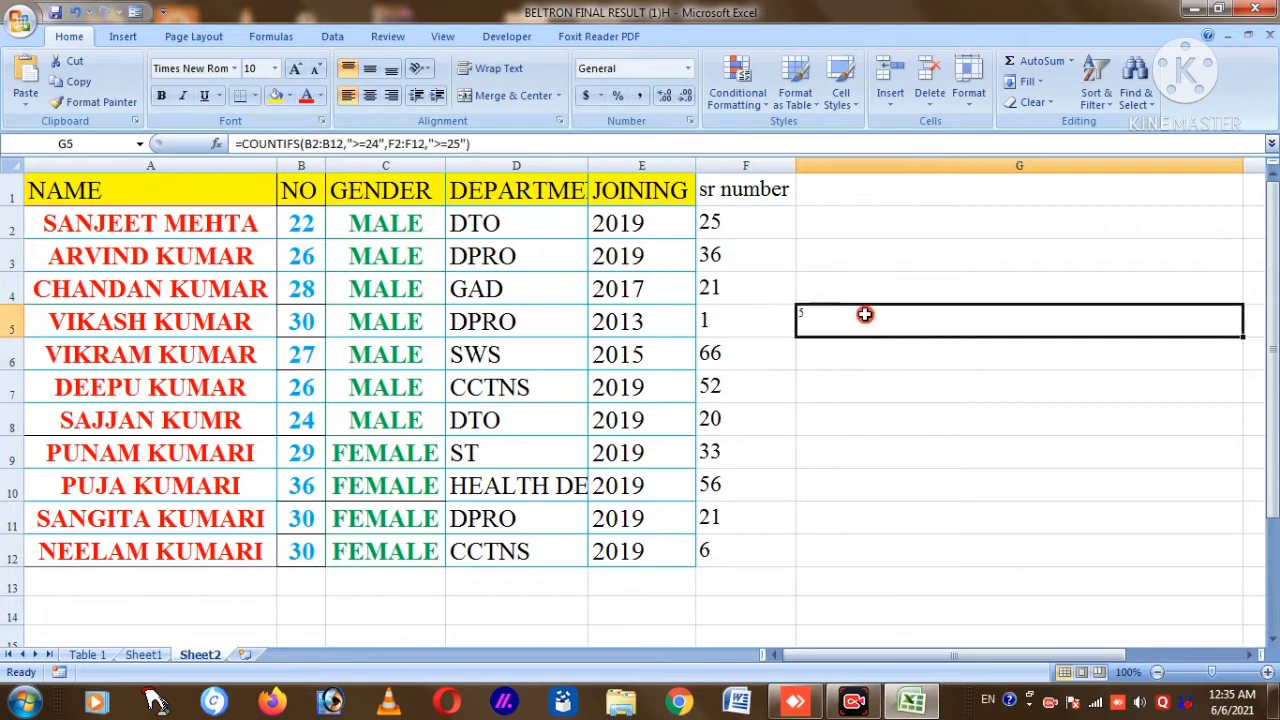
{"action": "left_click", "coordinate": [274, 68]}
{"action": "left_click", "coordinate": [253, 216]}
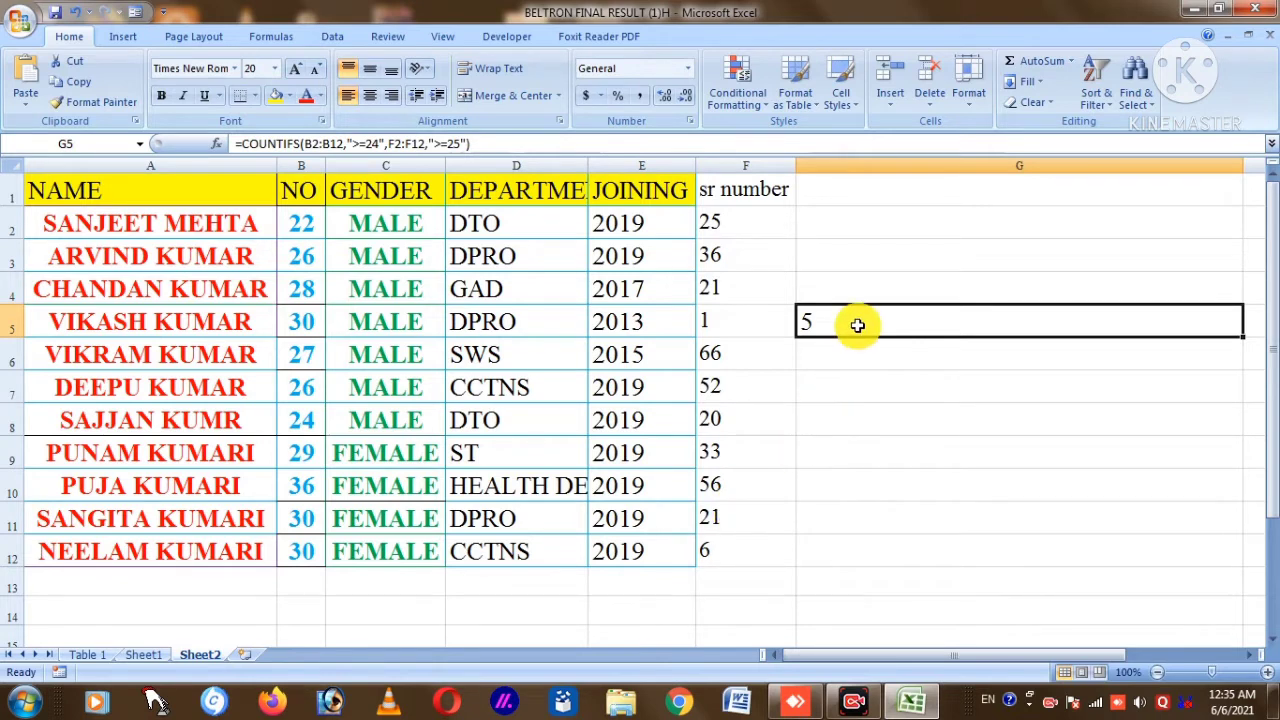
- Set the font size of the empty cell G7 to 20
{"action": "left_click", "coordinate": [828, 390]}
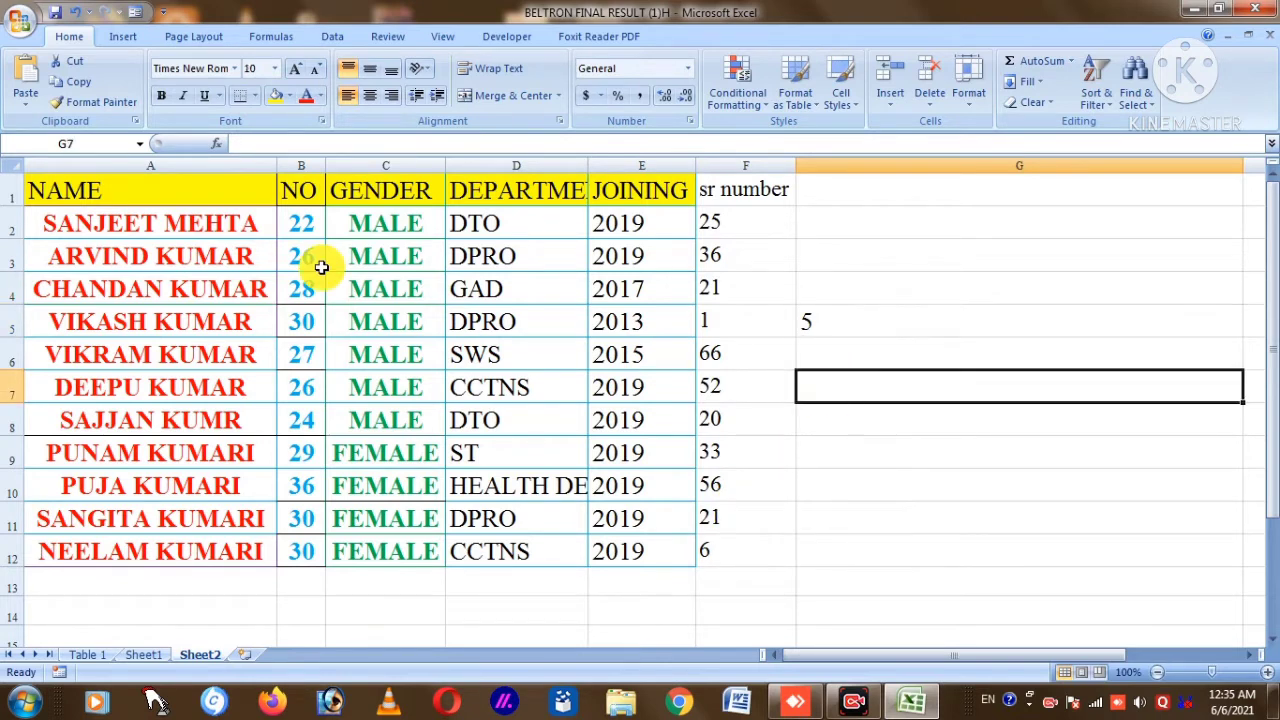
{"action": "left_click", "coordinate": [274, 68]}
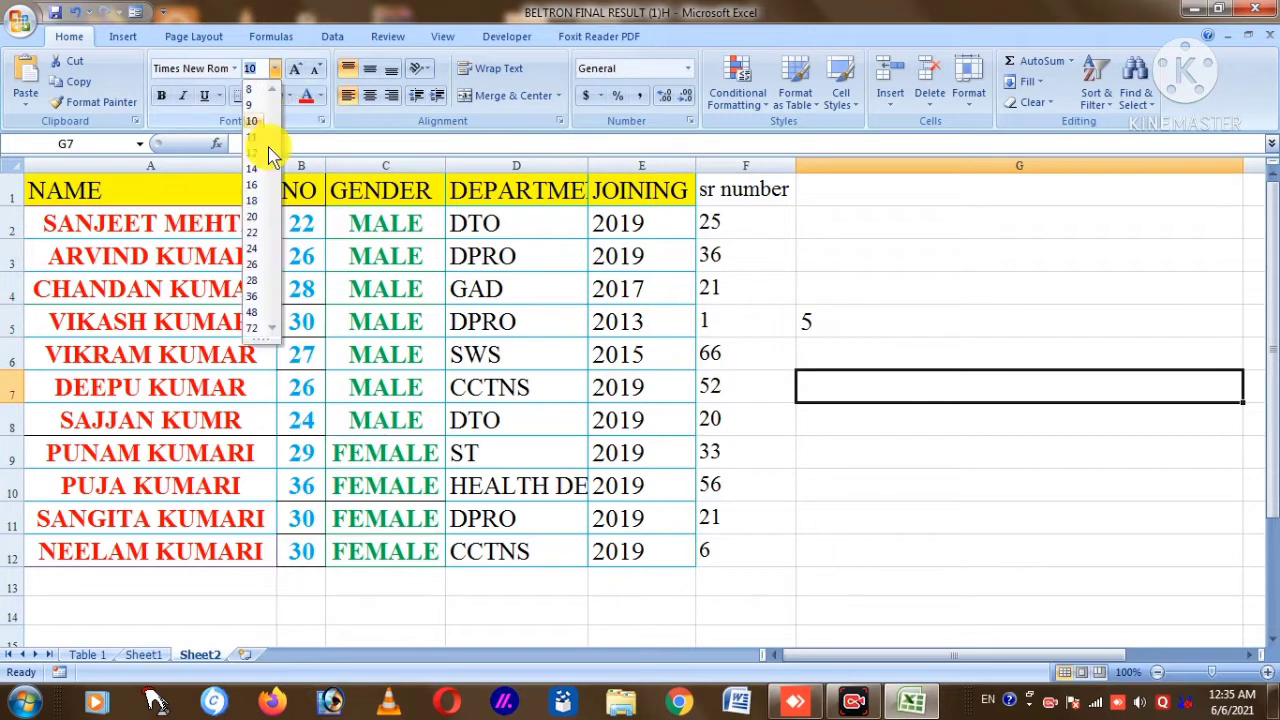
{"action": "left_click", "coordinate": [252, 216]}
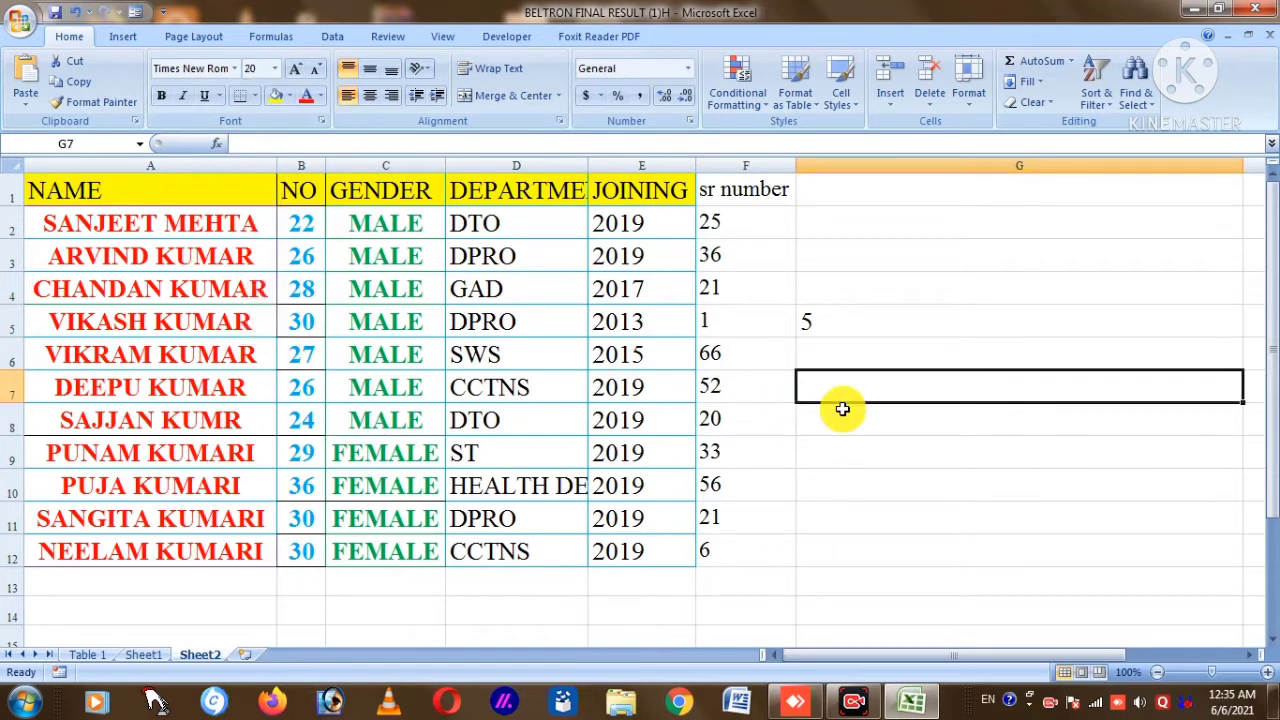
- Enter the formula =COUNTIFS(C2:C12,"male") in cell G7 to count the male records
{"action": "type", "text": "="}
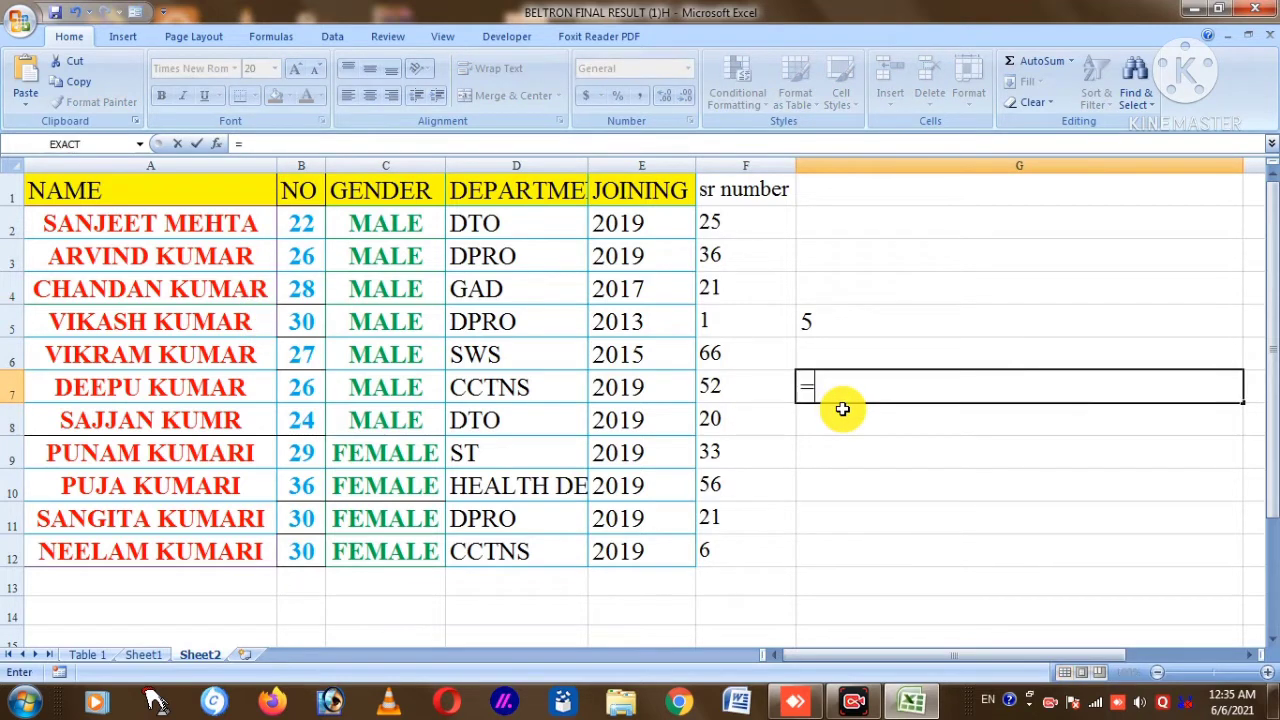
{"action": "type", "text": "c"}
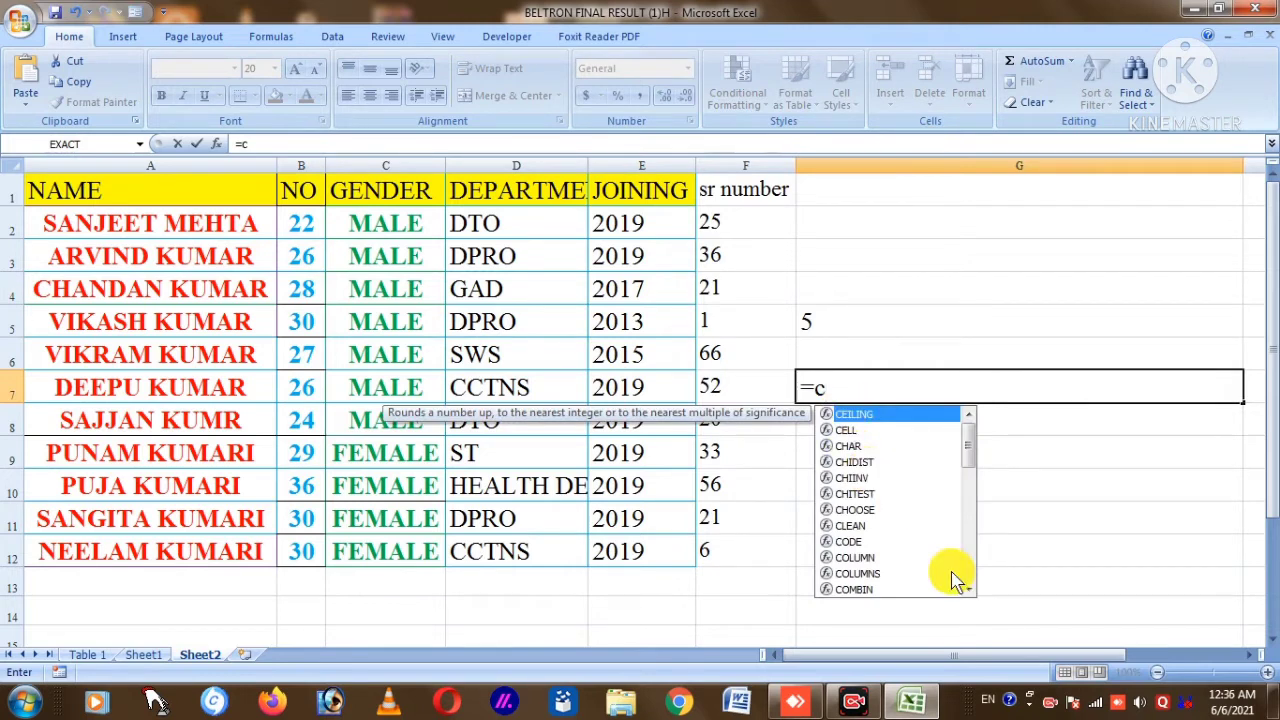
{"action": "type", "text": "oun"}
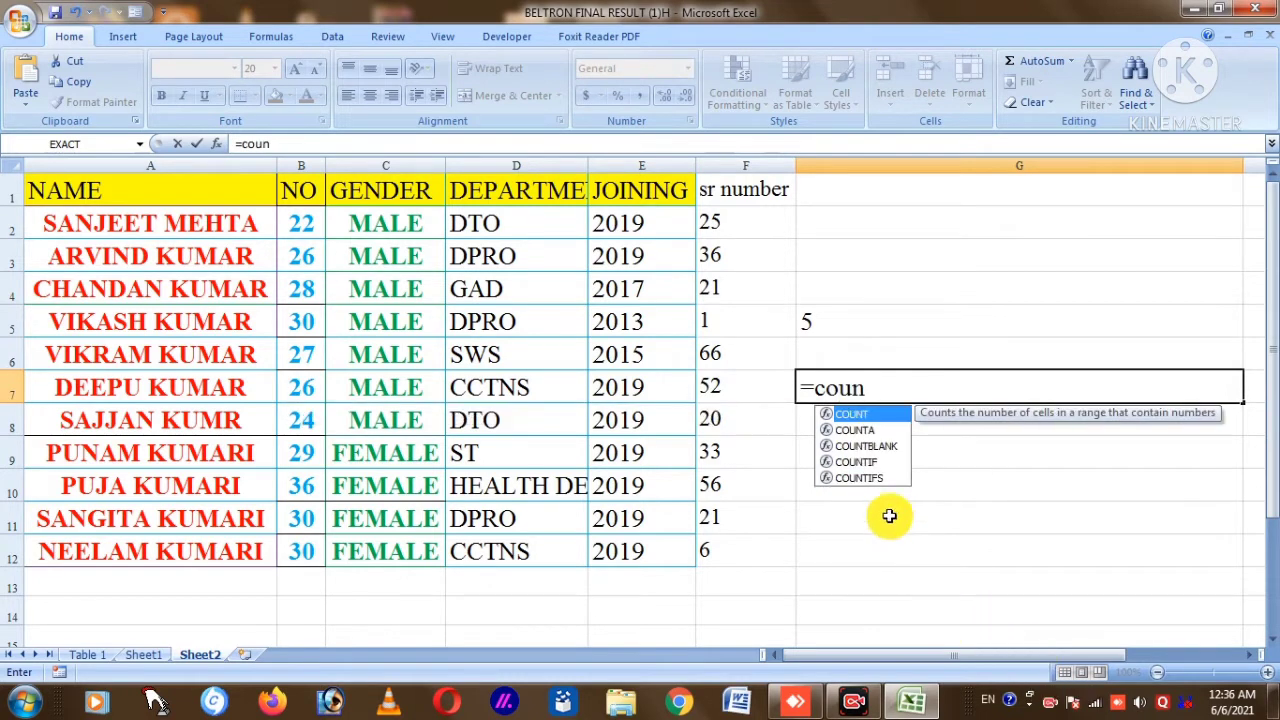
{"action": "double_click", "coordinate": [882, 476]}
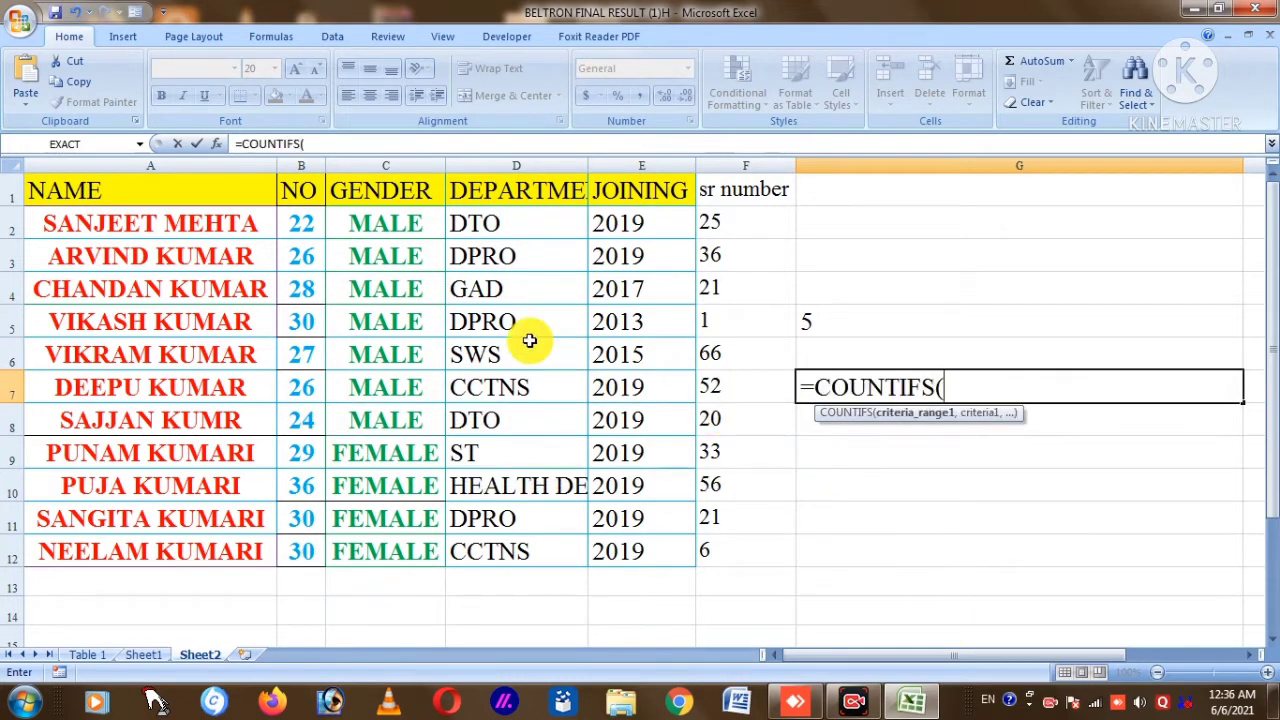
{"action": "left_click_drag", "start_coordinate": [401, 218], "coordinate": [384, 548]}
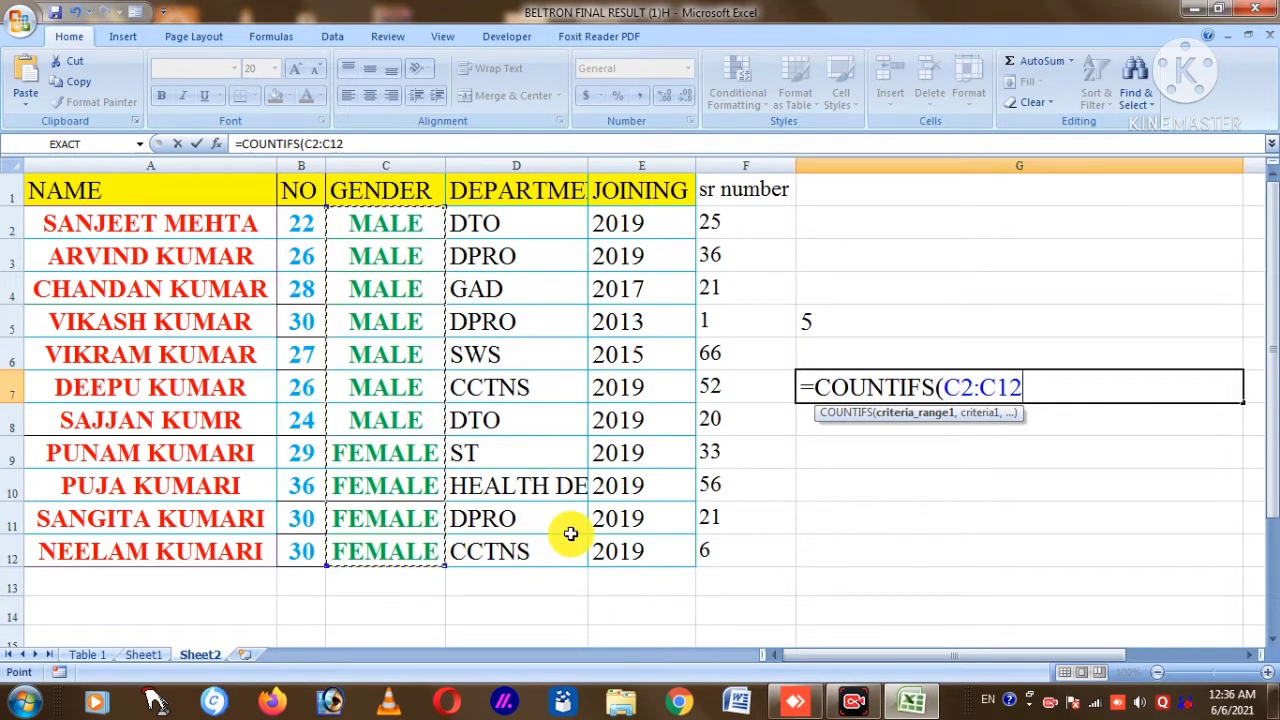
{"action": "type", "text": ","}
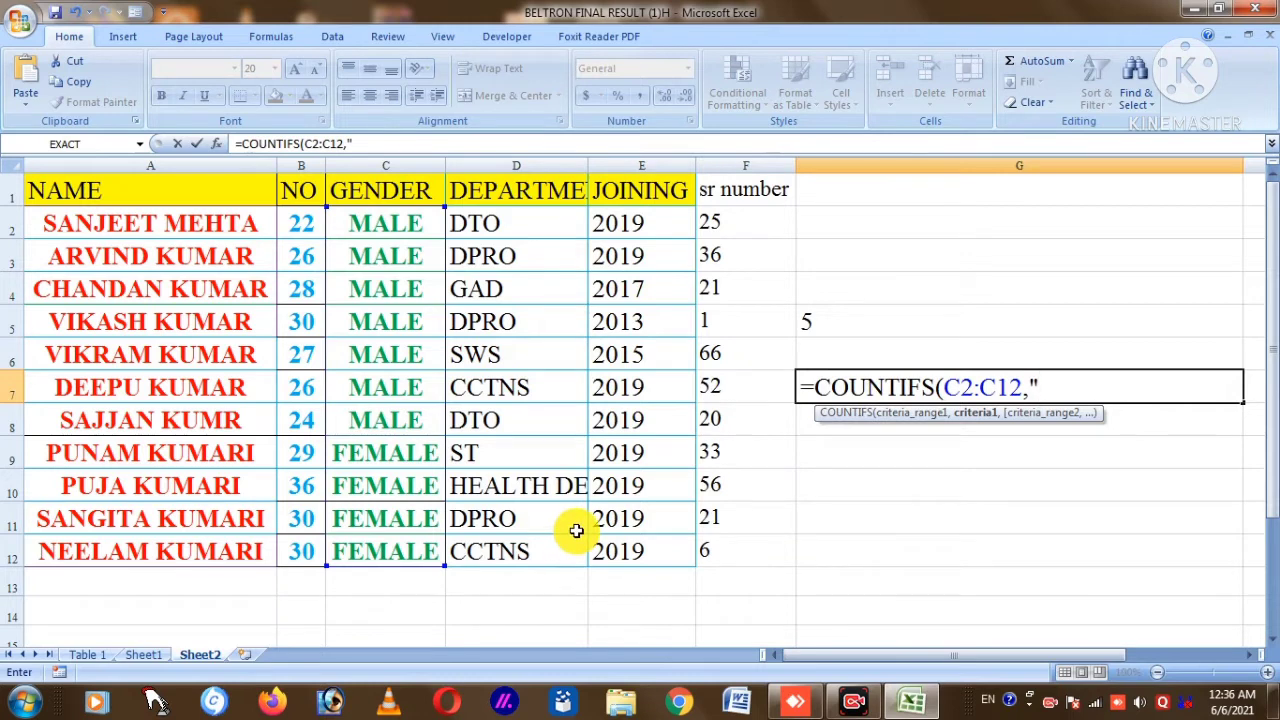
{"action": "type", "text": "\"male\""}
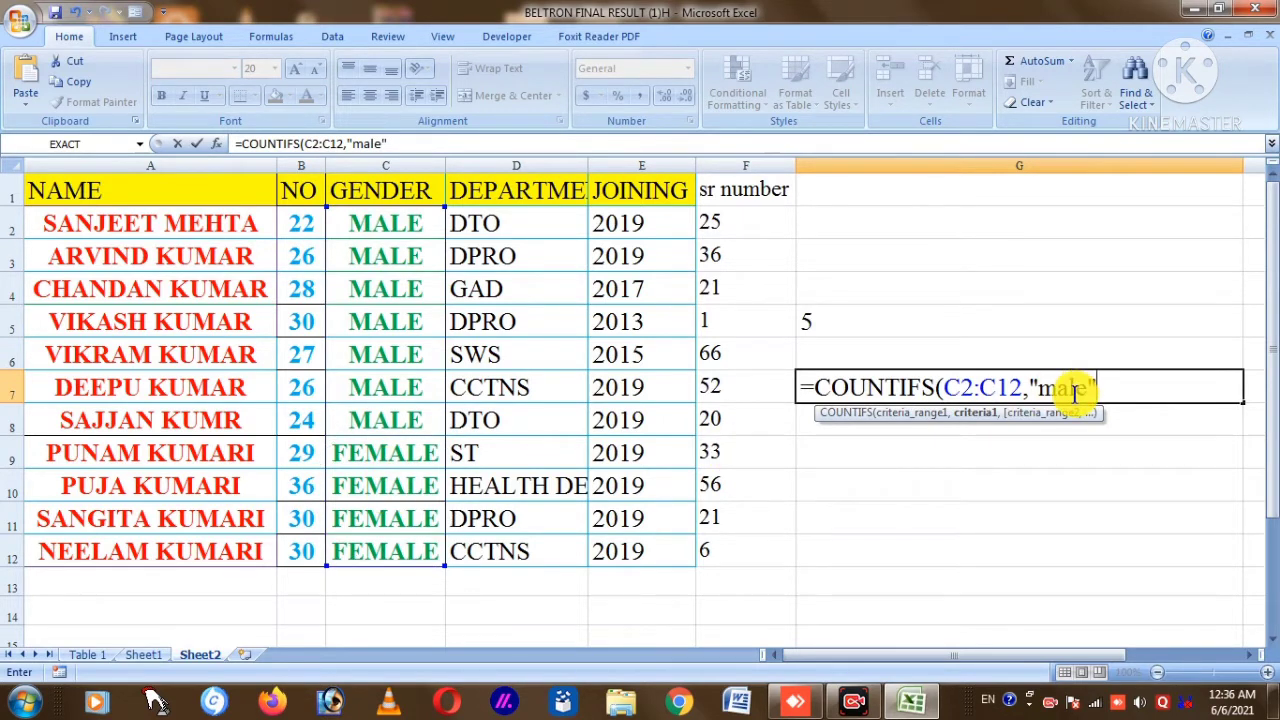
{"action": "key", "text": "Return"}
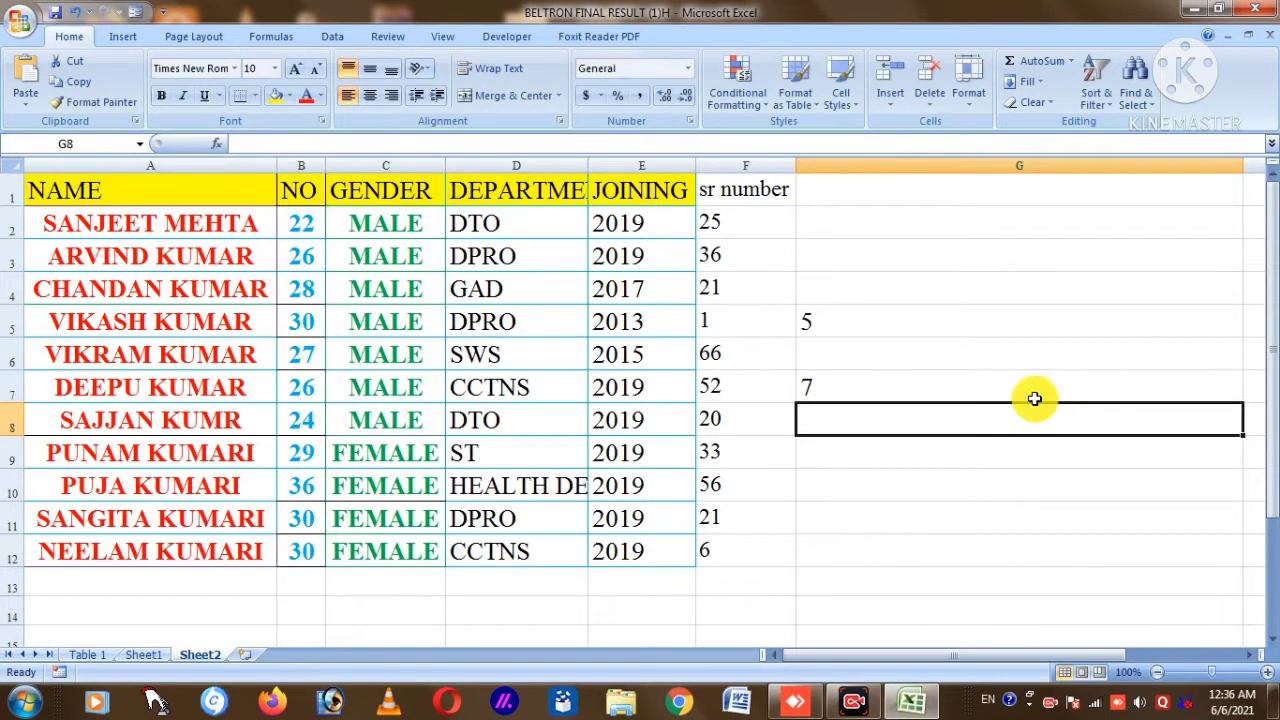
- Extend the COUNTIFS formula in G7 with a second condition: range D2:D12 and criterion "dpro"
{"action": "double_click", "coordinate": [923, 387]}
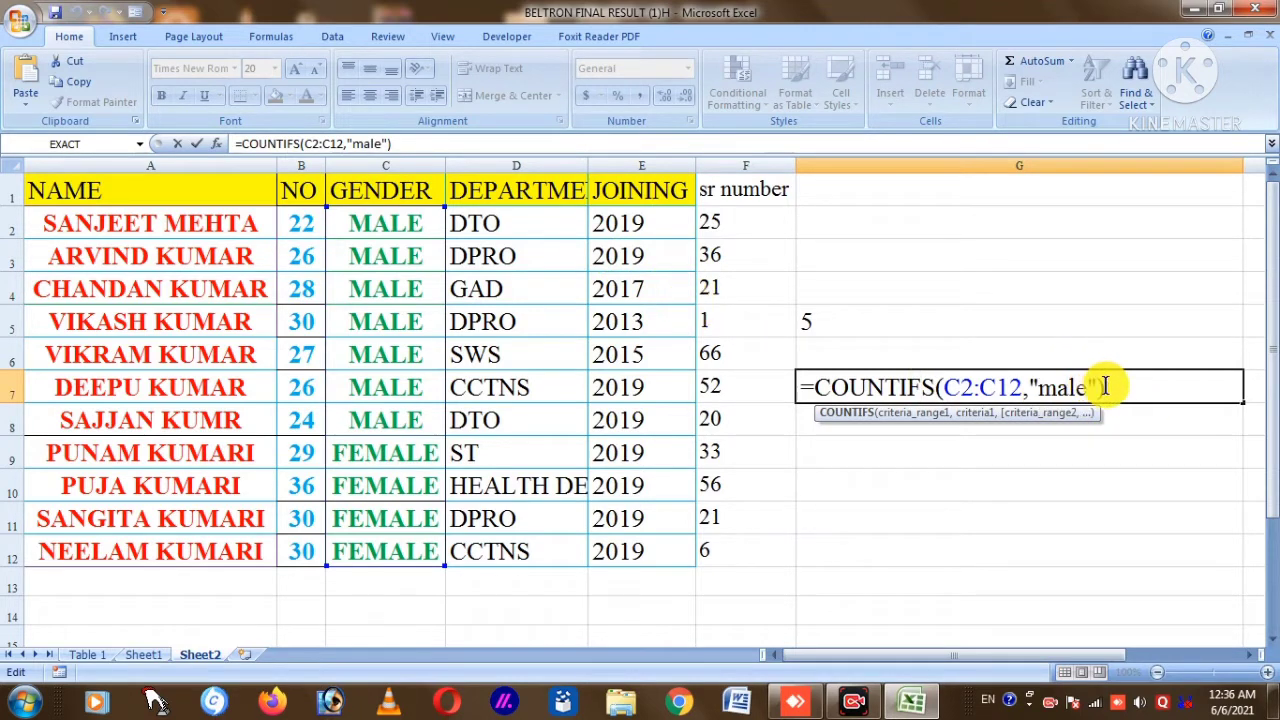
{"action": "key", "text": "BackSpace"}
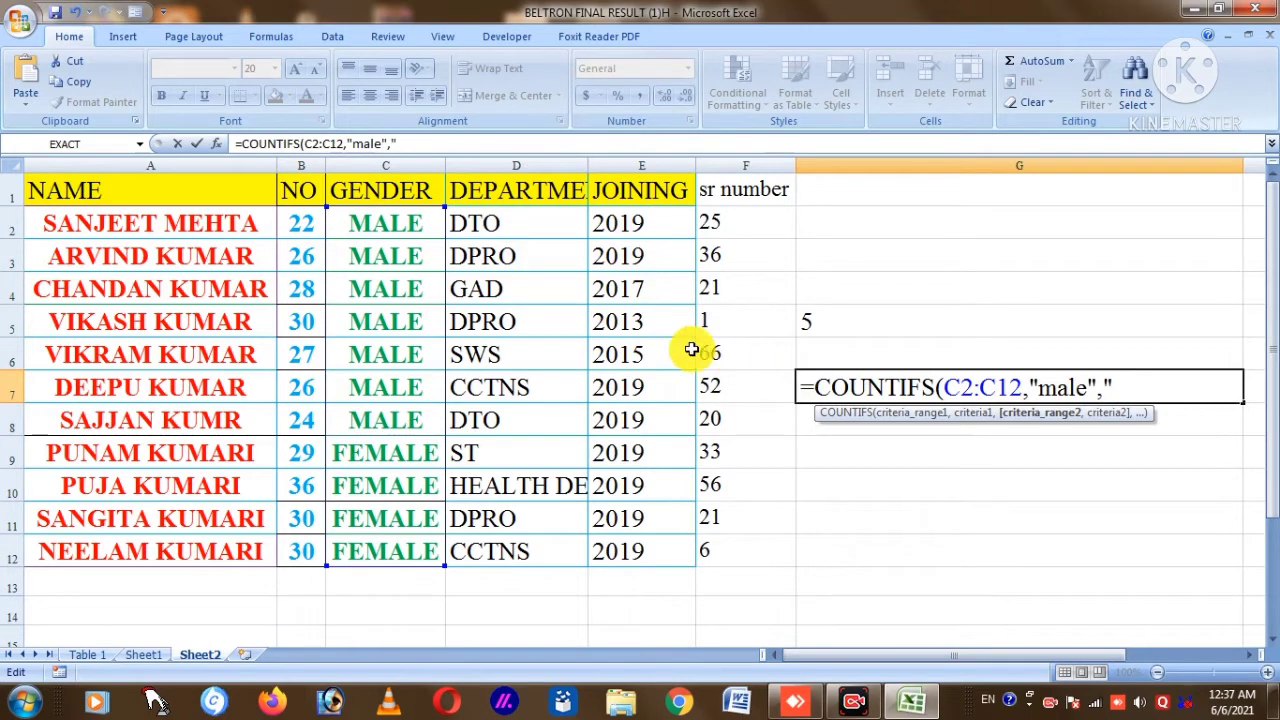
{"action": "key", "text": "Return"}
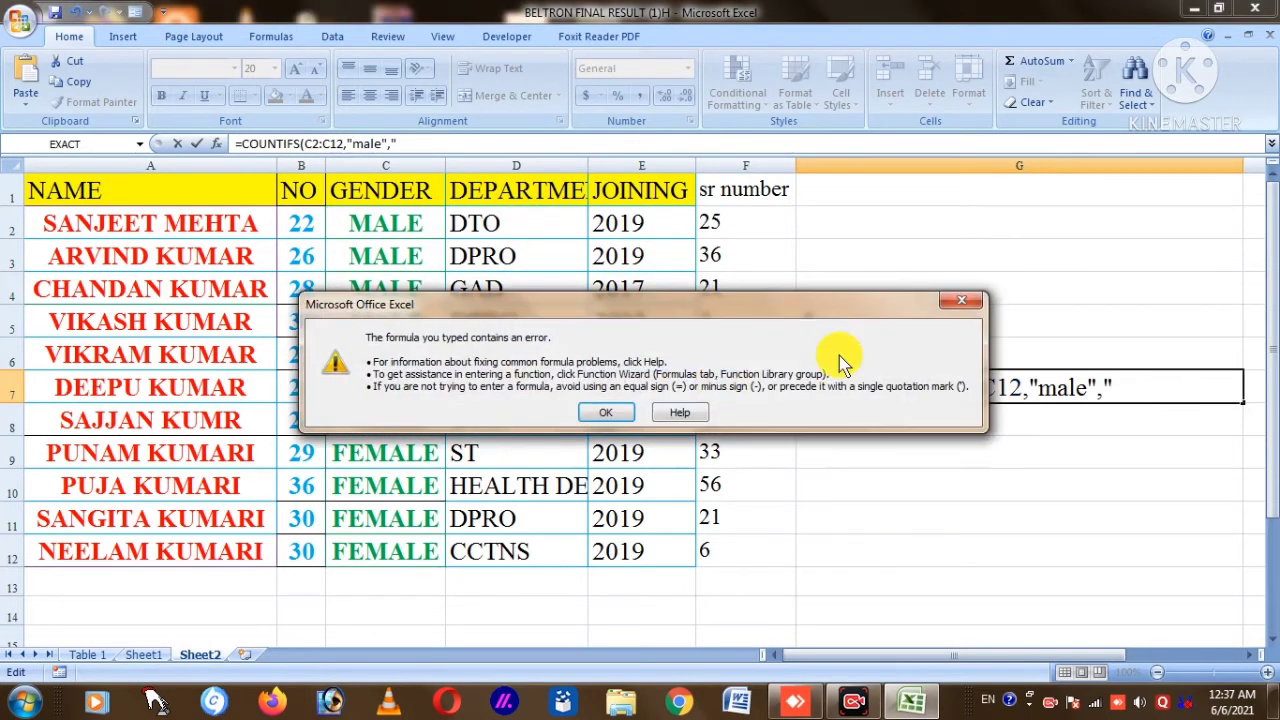
{"action": "left_click", "coordinate": [970, 299]}
{"action": "left_click", "coordinate": [1126, 389]}
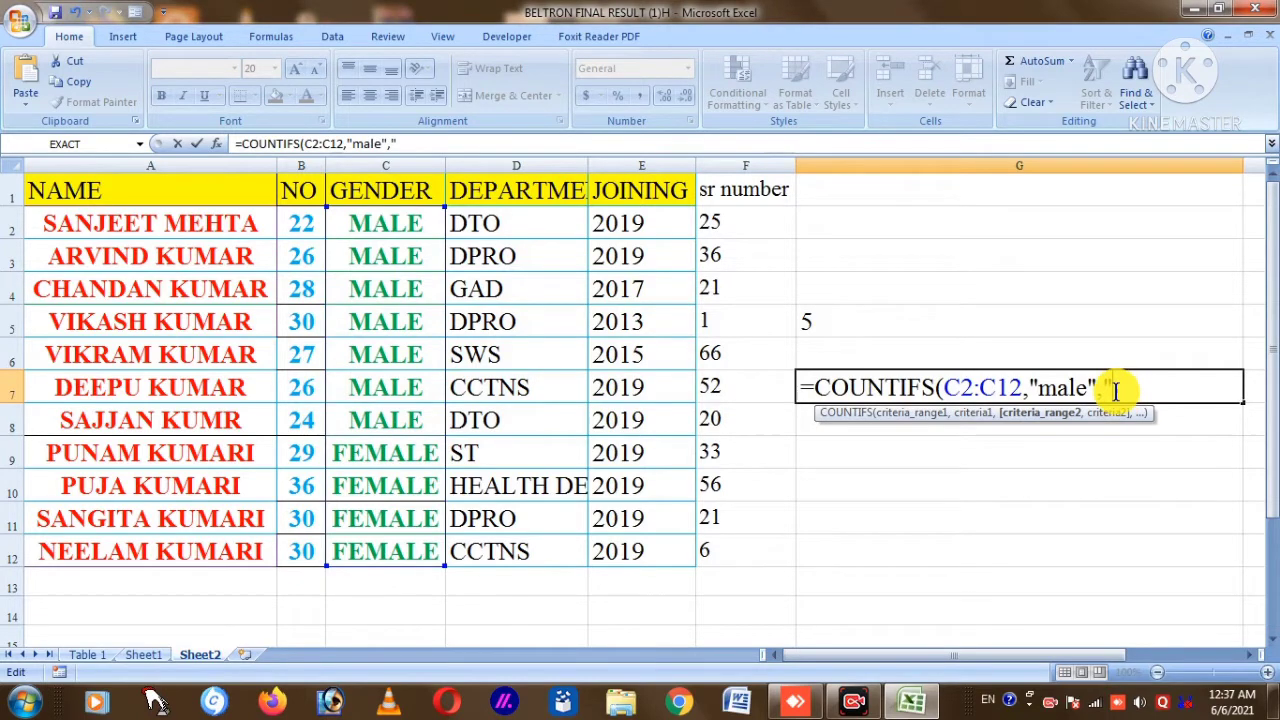
{"action": "left_click", "coordinate": [575, 234]}
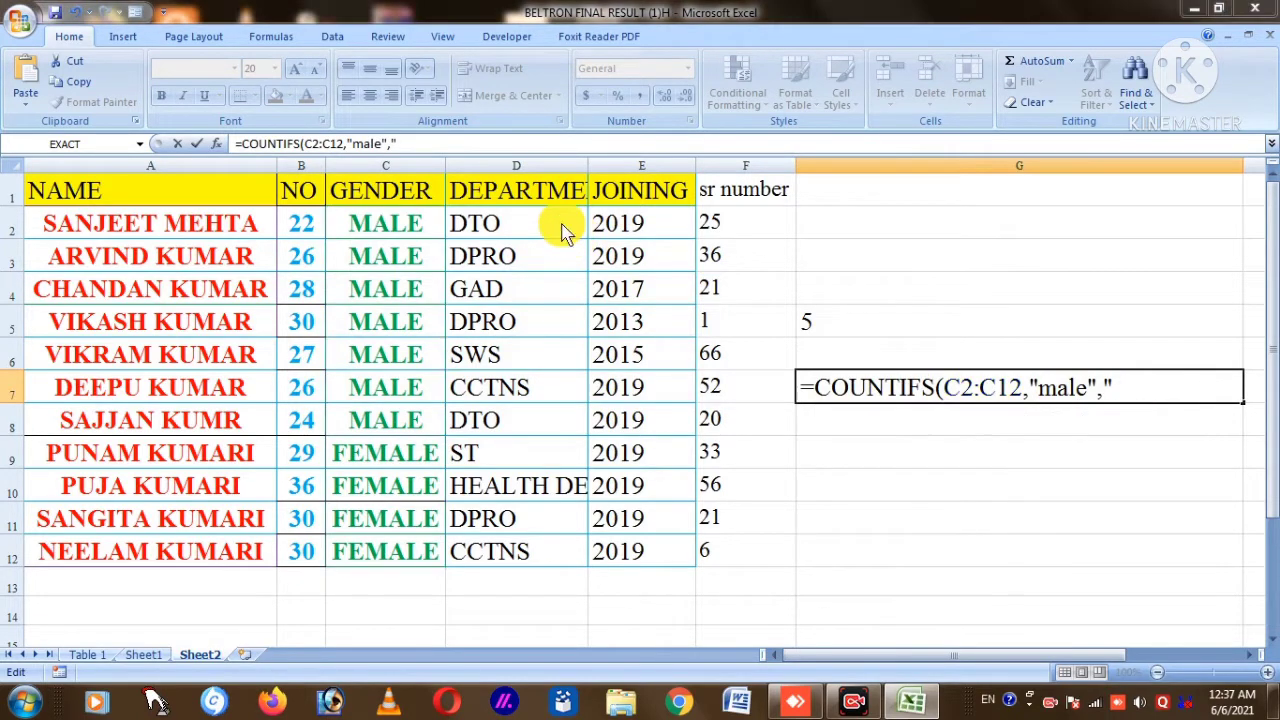
{"action": "key", "text": "Return"}
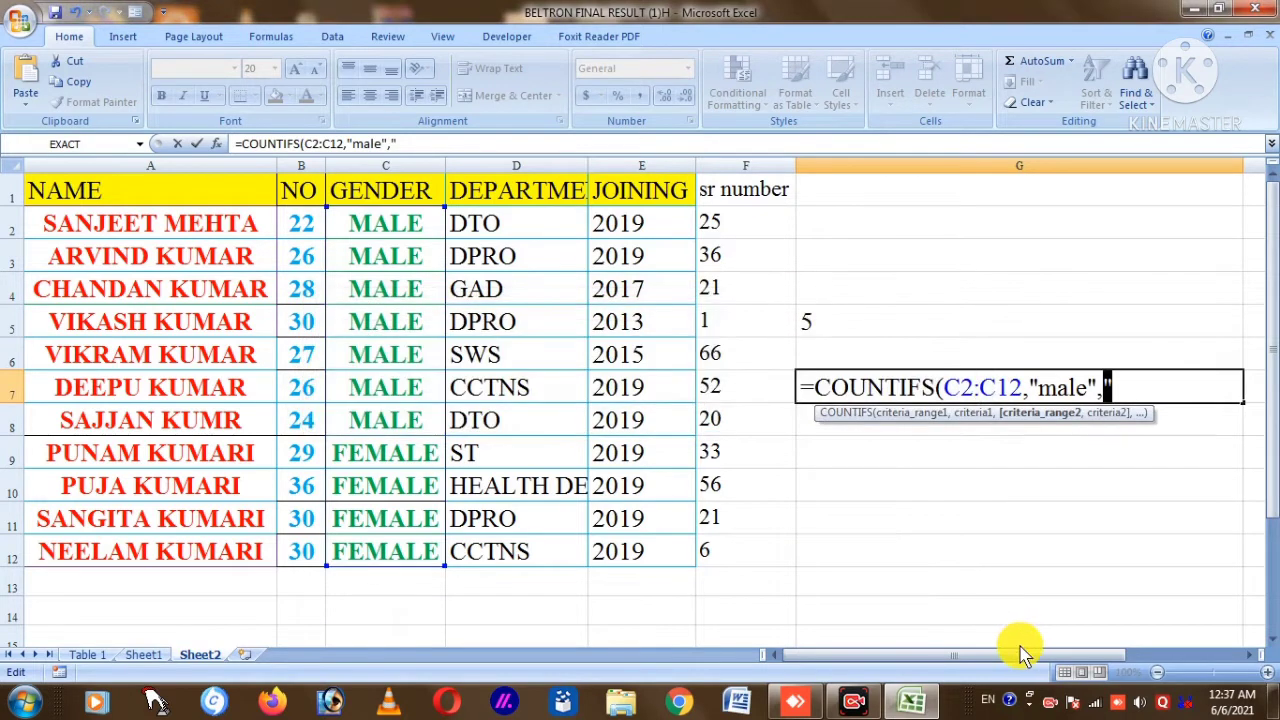
{"action": "key", "text": "BackSpace"}
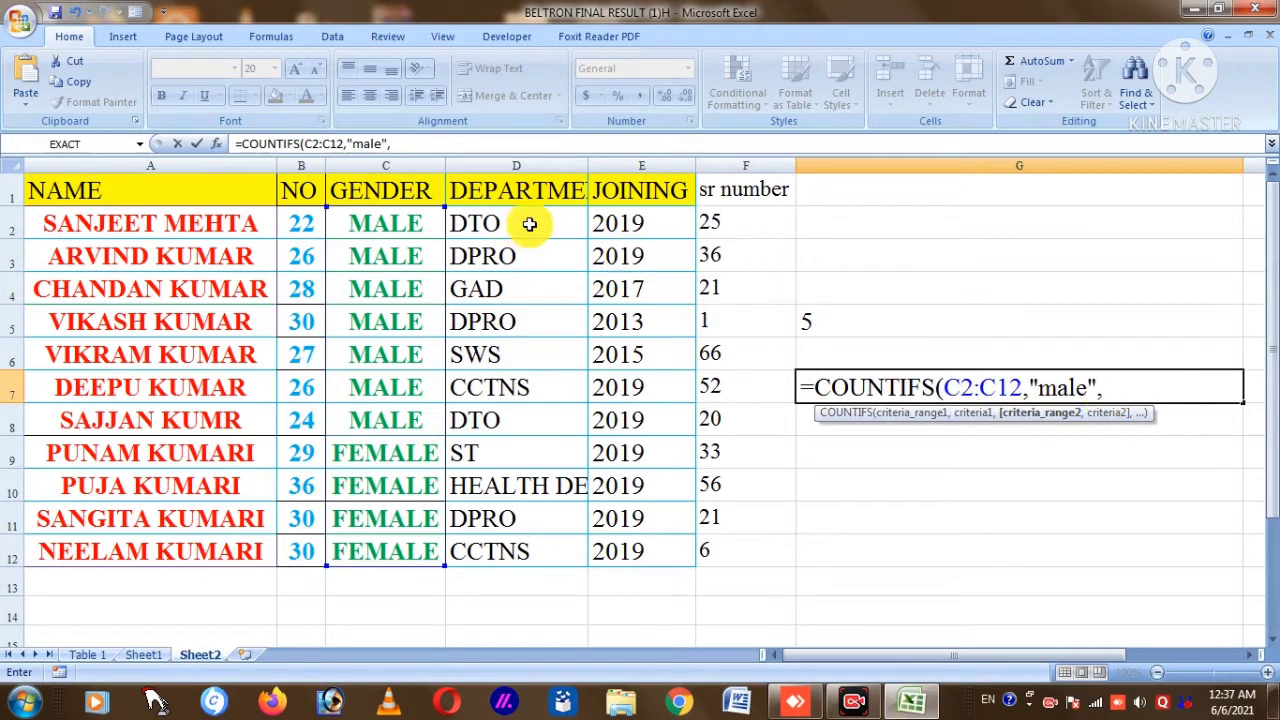
{"action": "left_click_drag", "start_coordinate": [531, 226], "coordinate": [558, 548]}
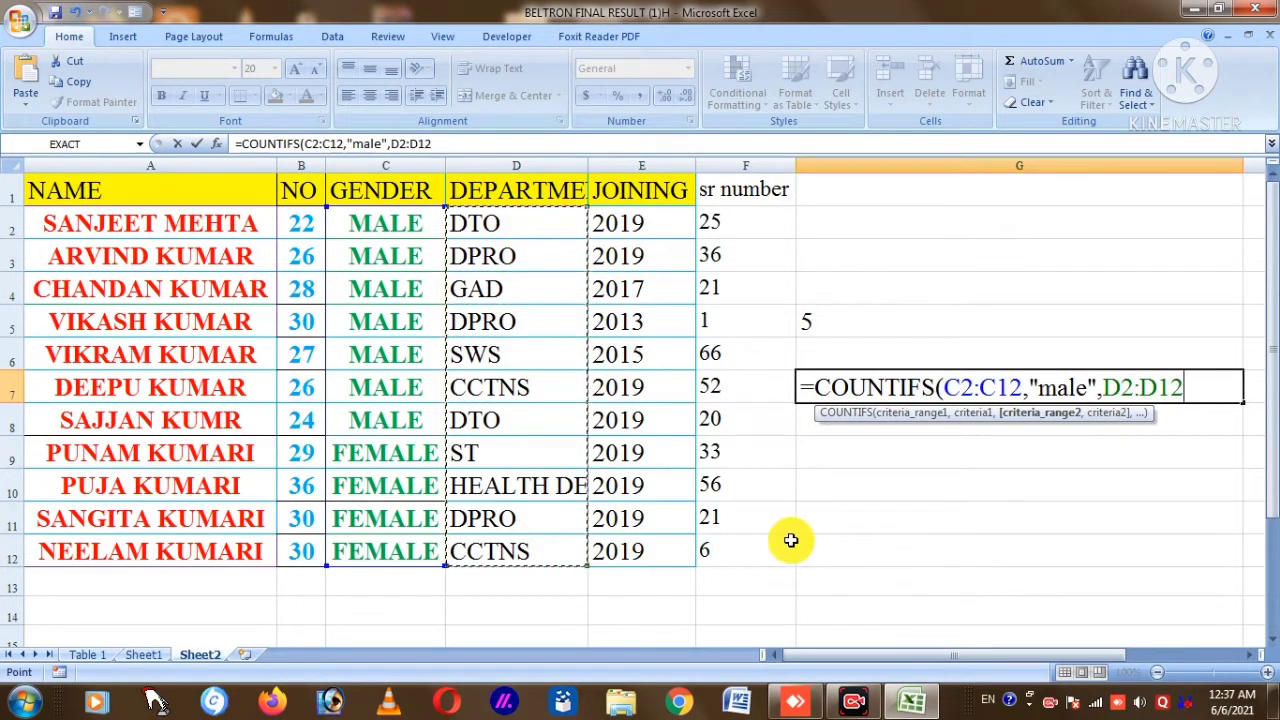
{"action": "type", "text": ","}
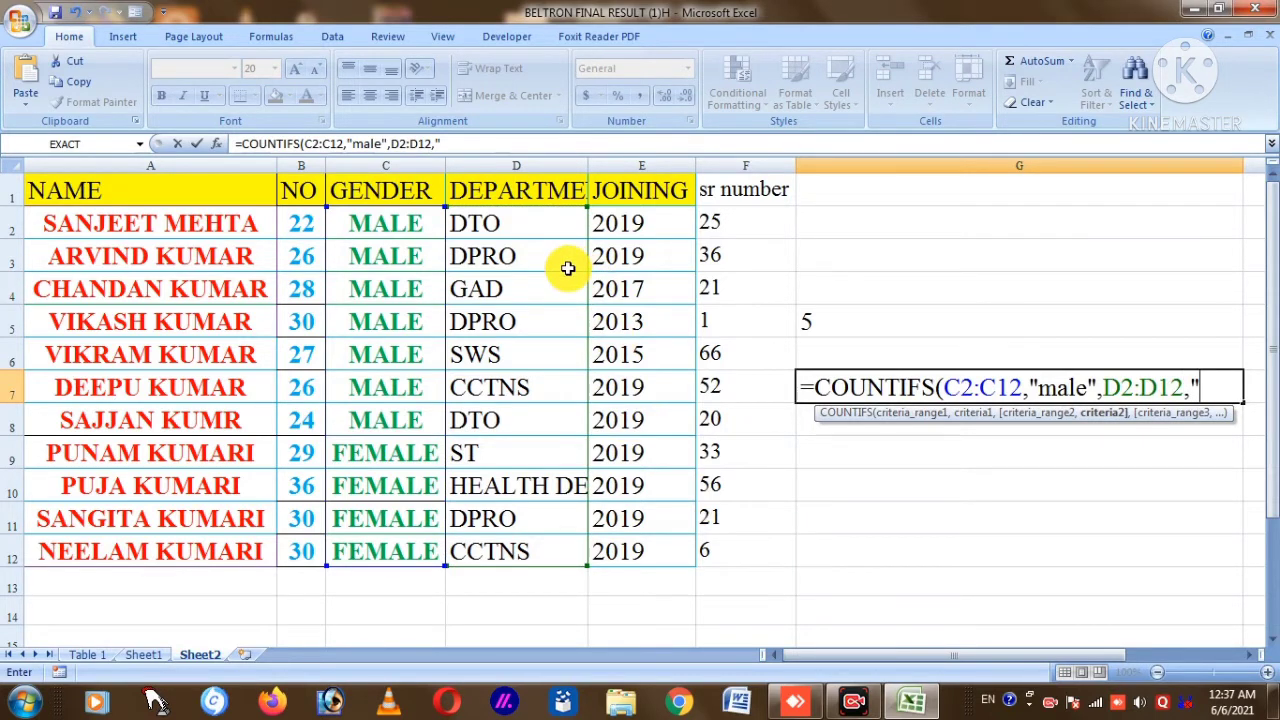
{"action": "type", "text": "\"dpro"}
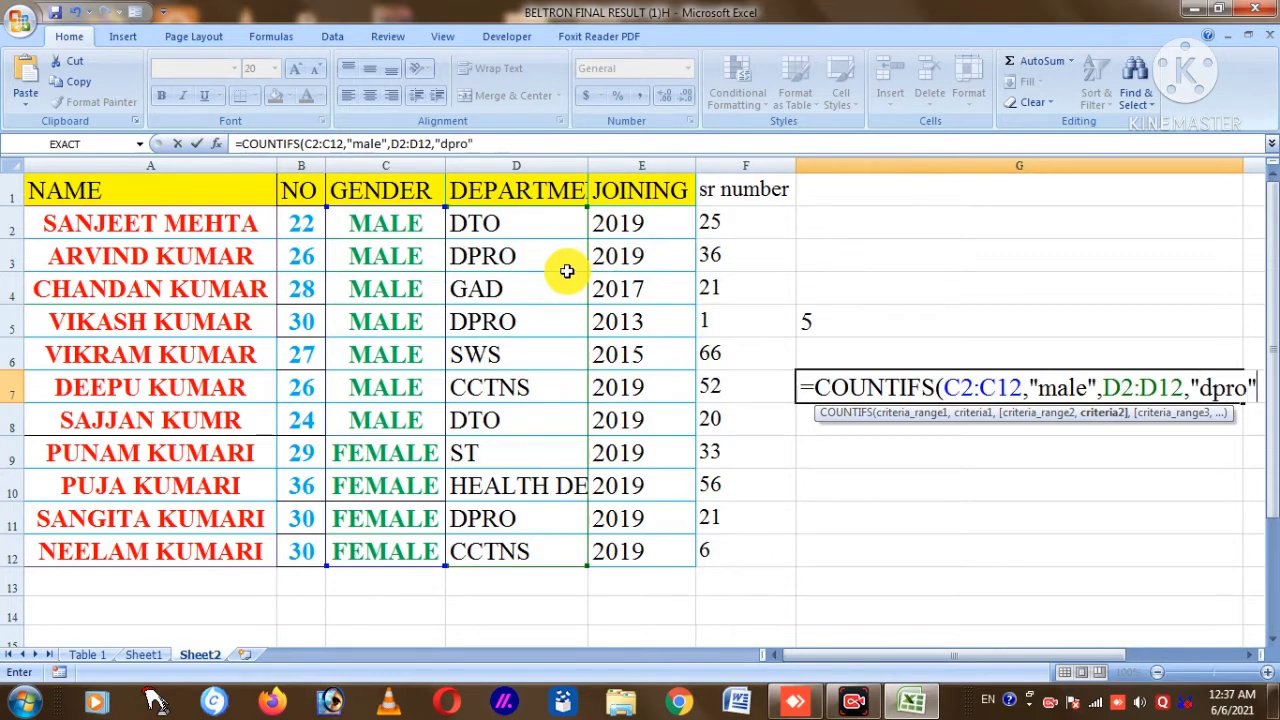
{"action": "key", "text": "Return"}
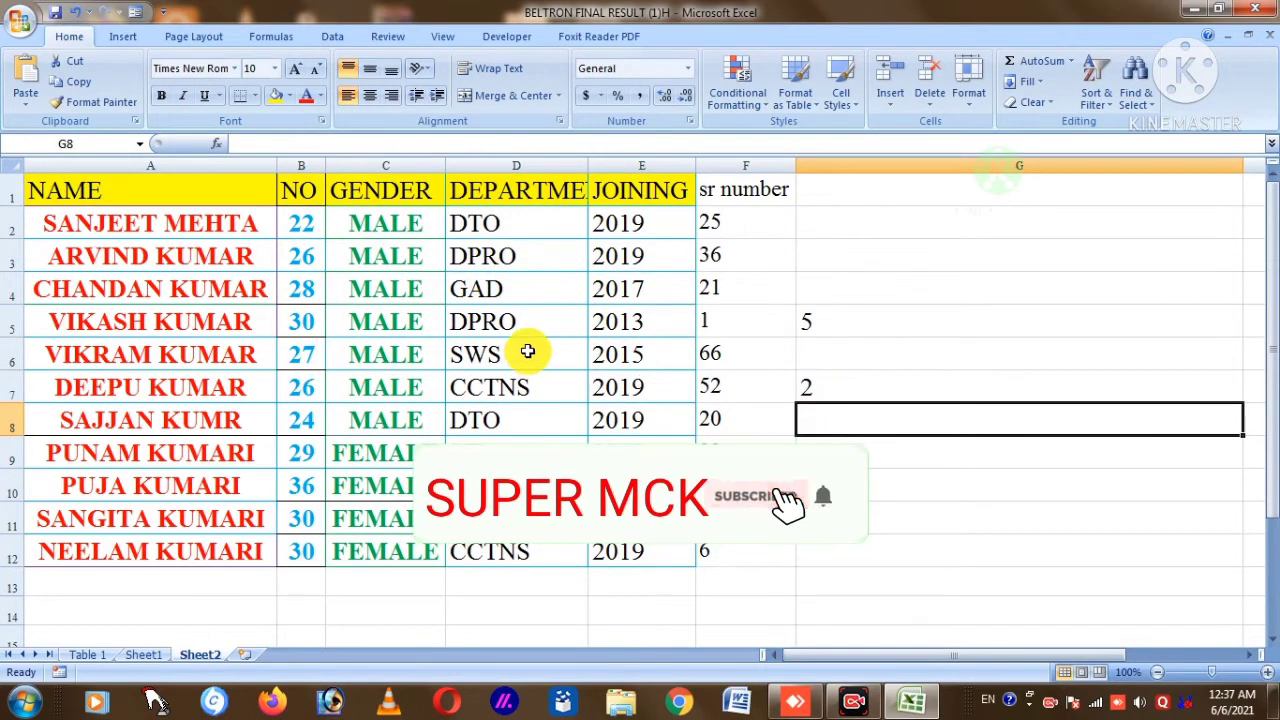
- Open the COUNTIFS formula in cell G7 to review its gender and department conditions
{"action": "left_click", "coordinate": [856, 396]}
{"action": "double_click", "coordinate": [859, 396]}
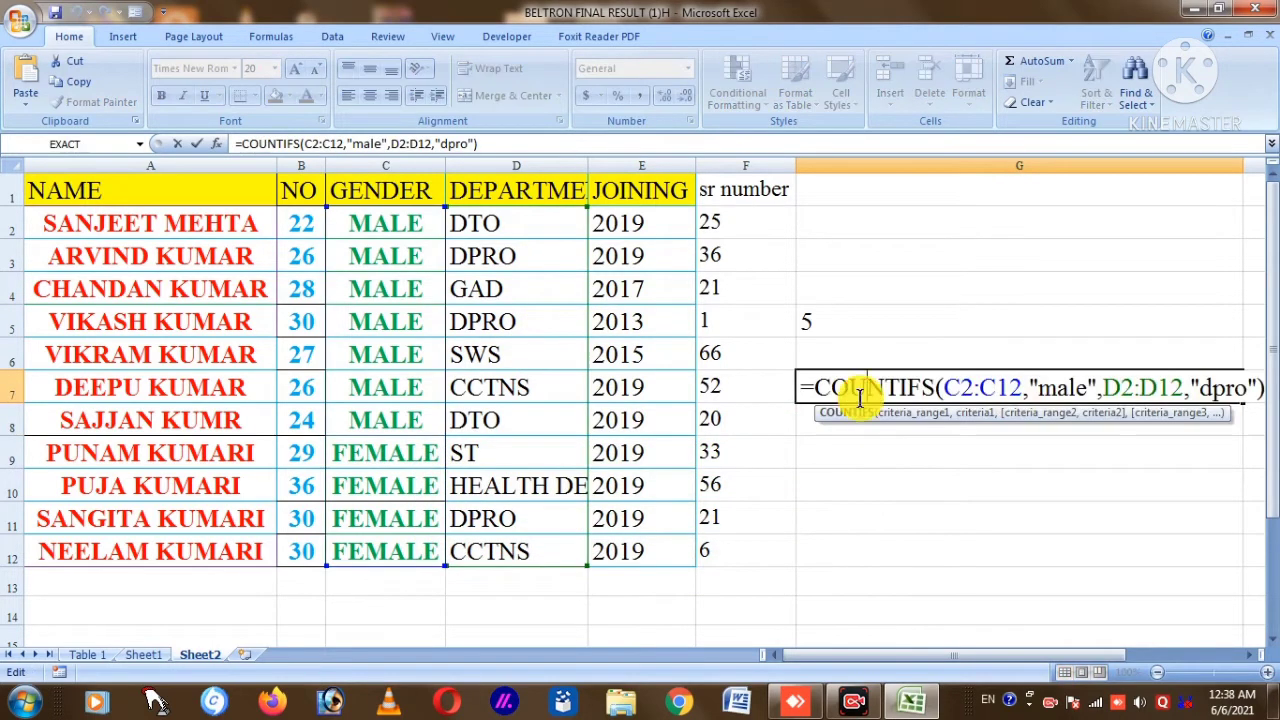
{"action": "left_click", "coordinate": [1255, 388]}
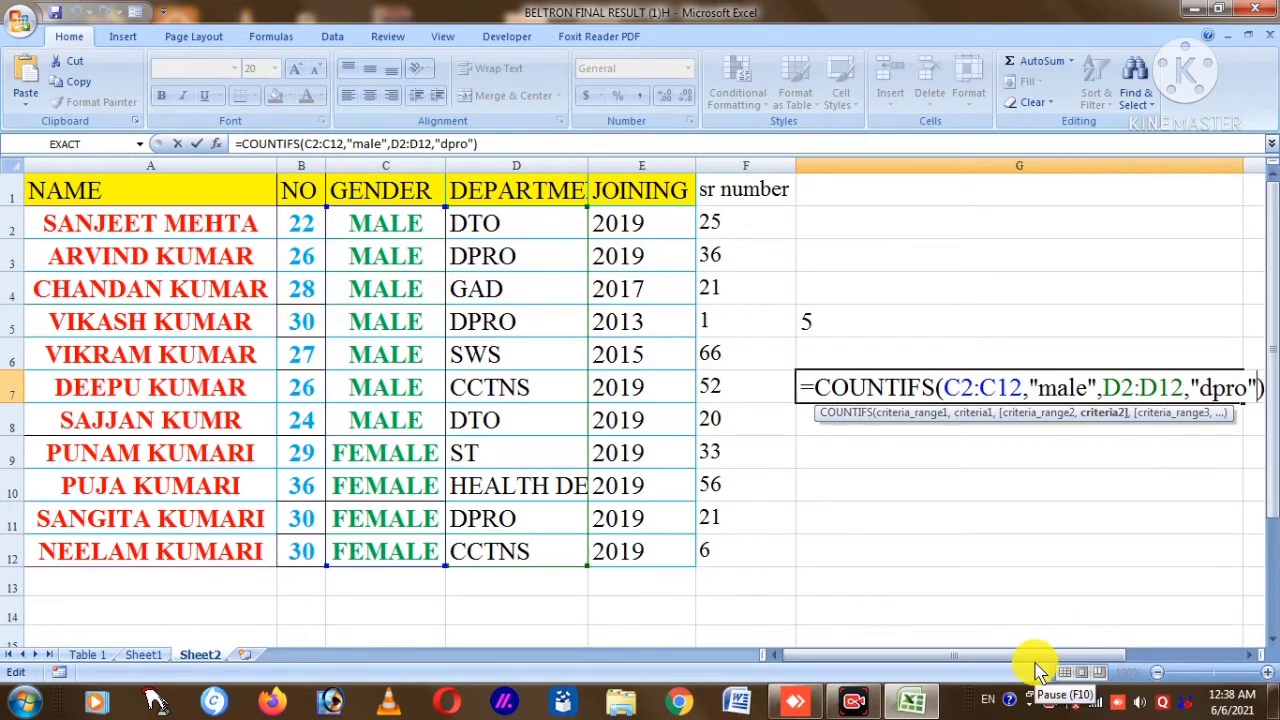
- On the Table 1 sheet, start a COUNTIFS formula in J6 with English WPM range H3:H7313 and criterion ">=30"
{"action": "left_click", "coordinate": [90, 655]}
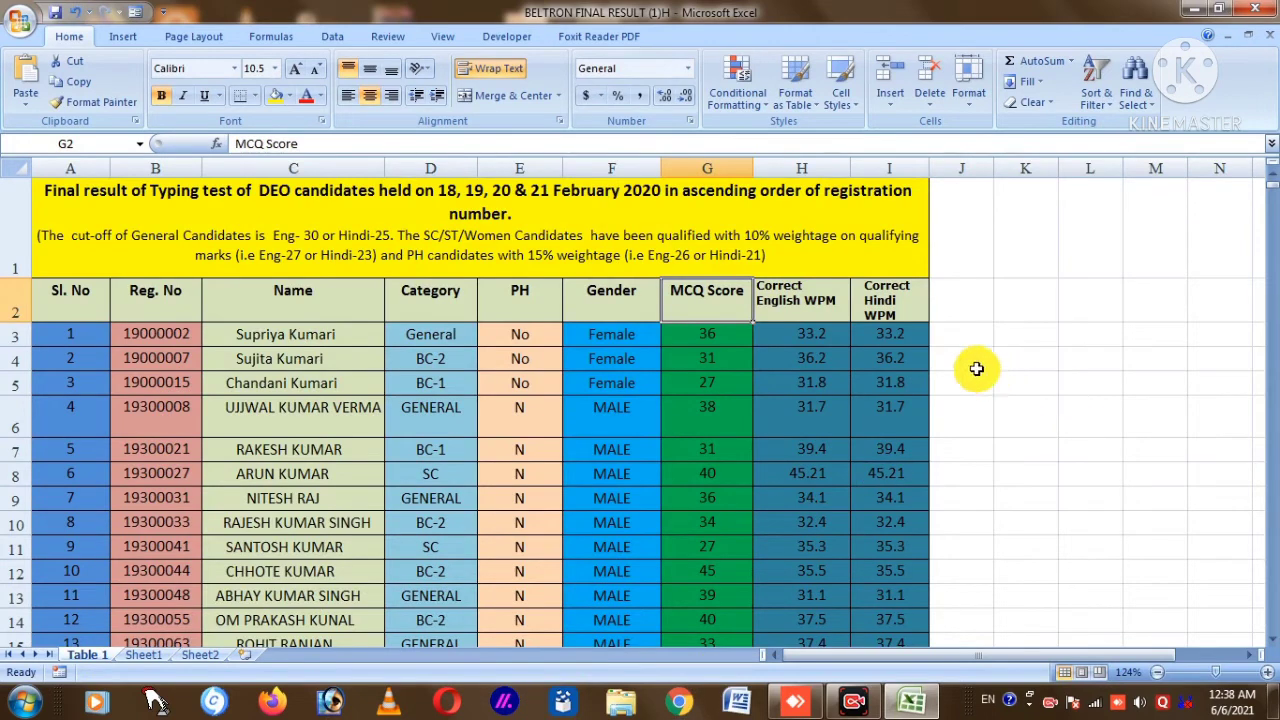
{"action": "double_click", "coordinate": [951, 418]}
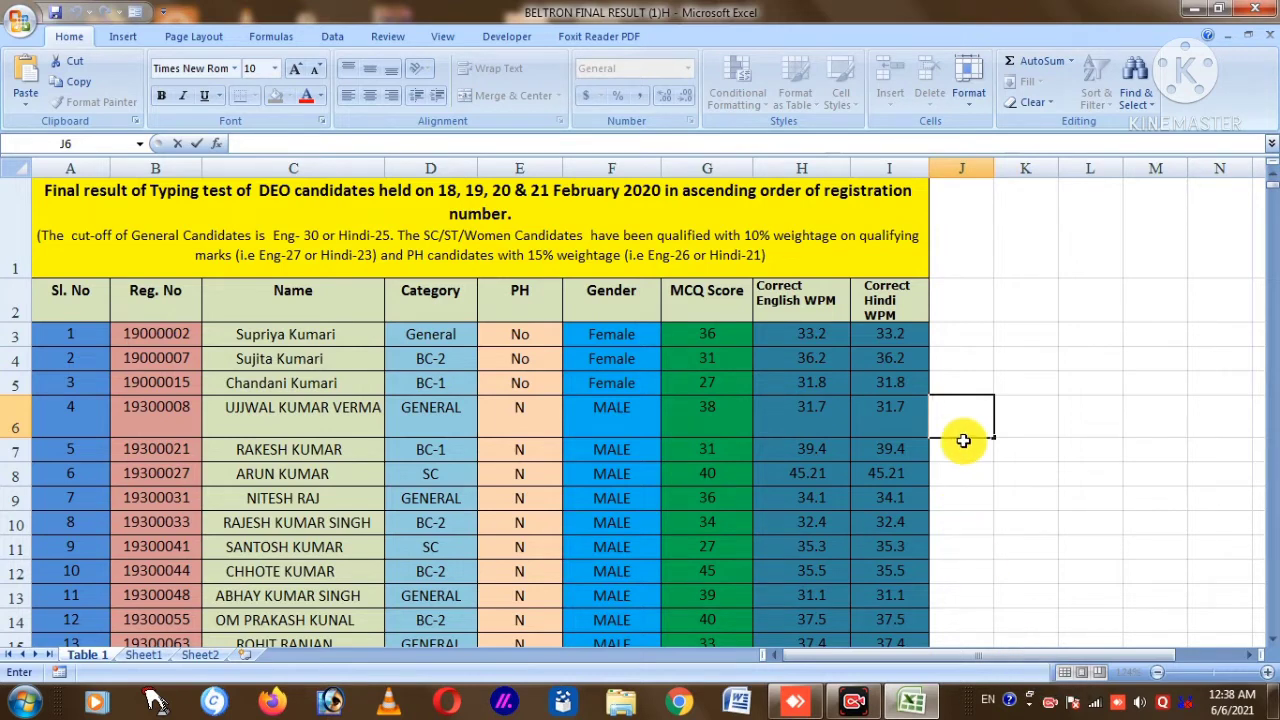
{"action": "type", "text": "=c"}
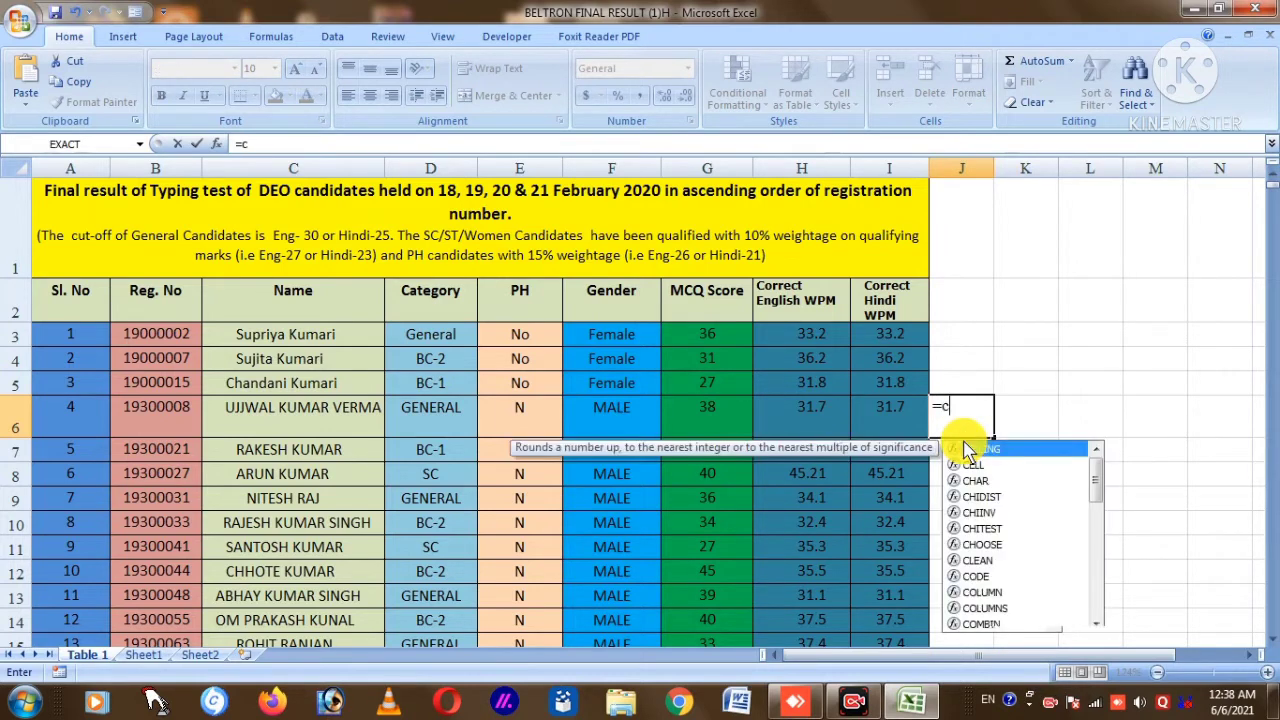
{"action": "type", "text": "ount"}
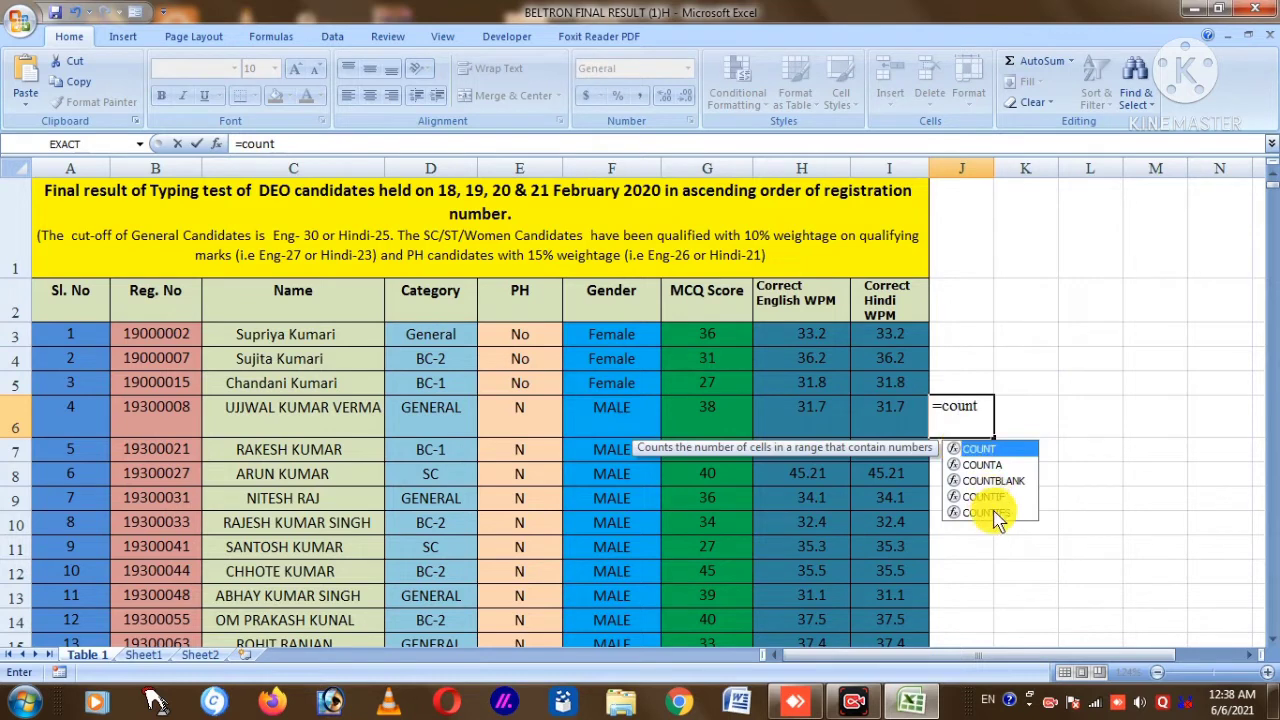
{"action": "double_click", "coordinate": [986, 512]}
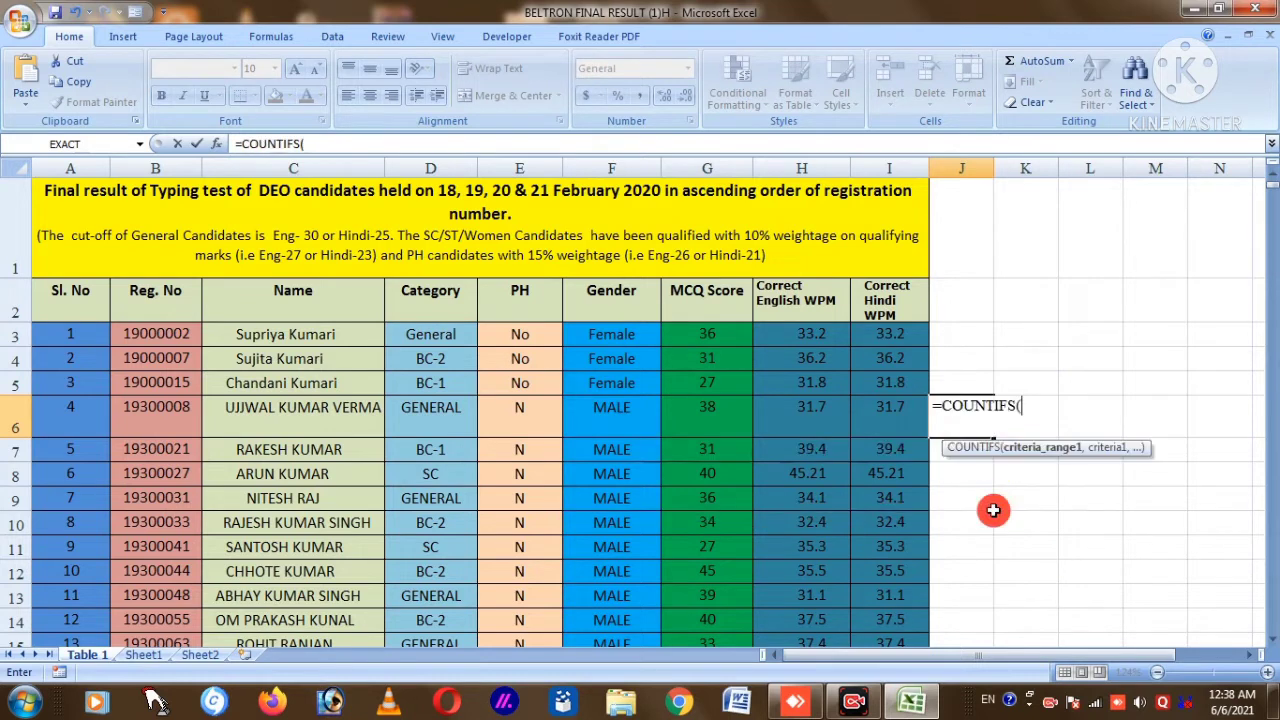
{"action": "left_click", "coordinate": [795, 338]}
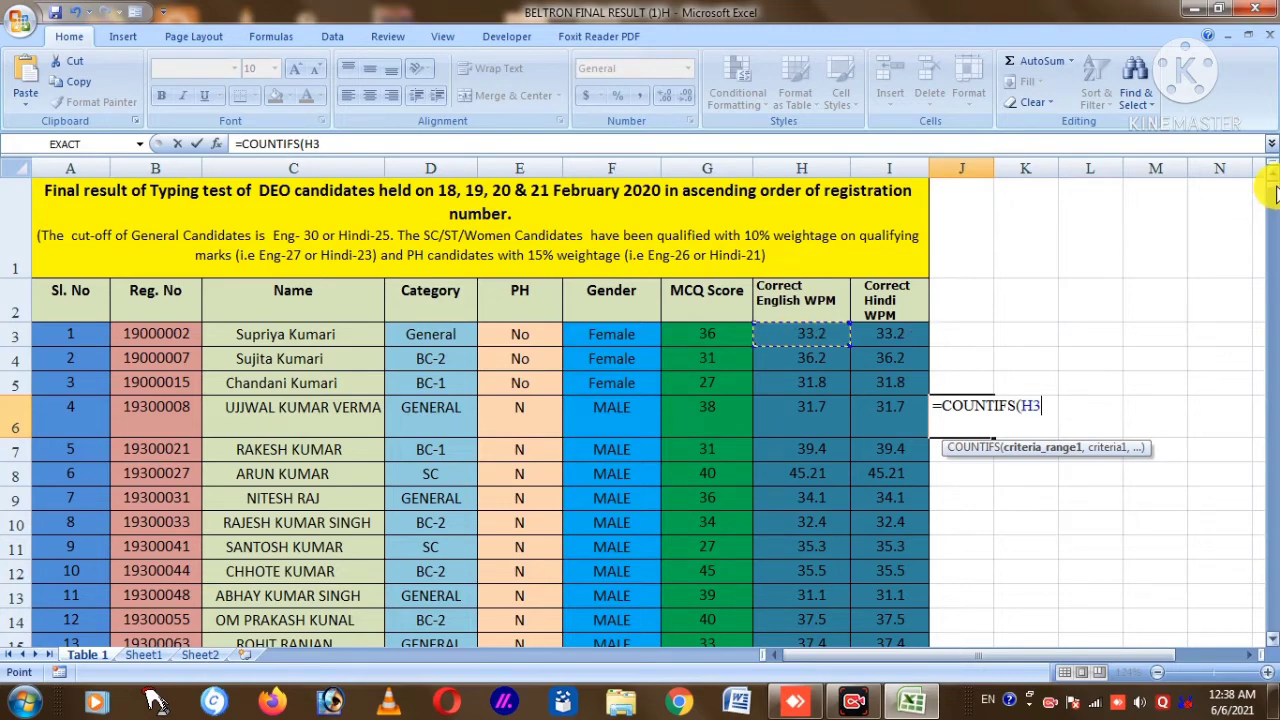
{"action": "left_click_drag", "start_coordinate": [1275, 192], "coordinate": [1264, 672]}
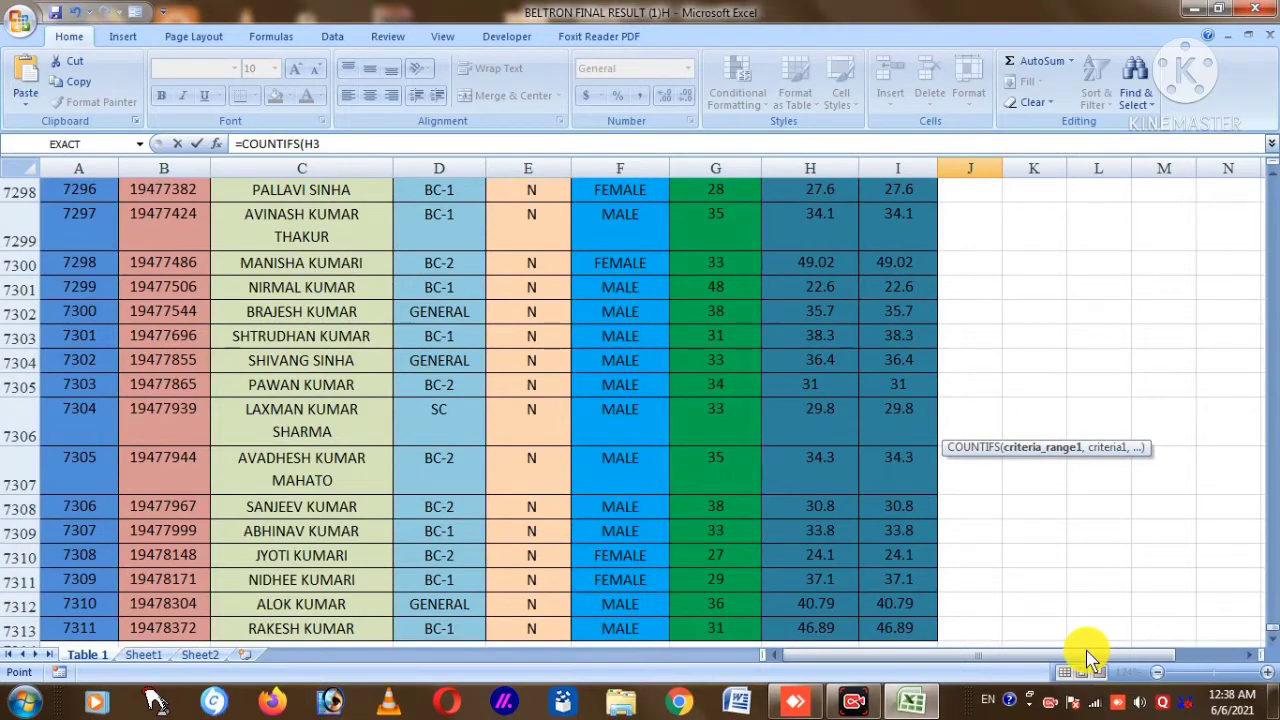
{"action": "left_click", "coordinate": [821, 628], "text": "shift"}
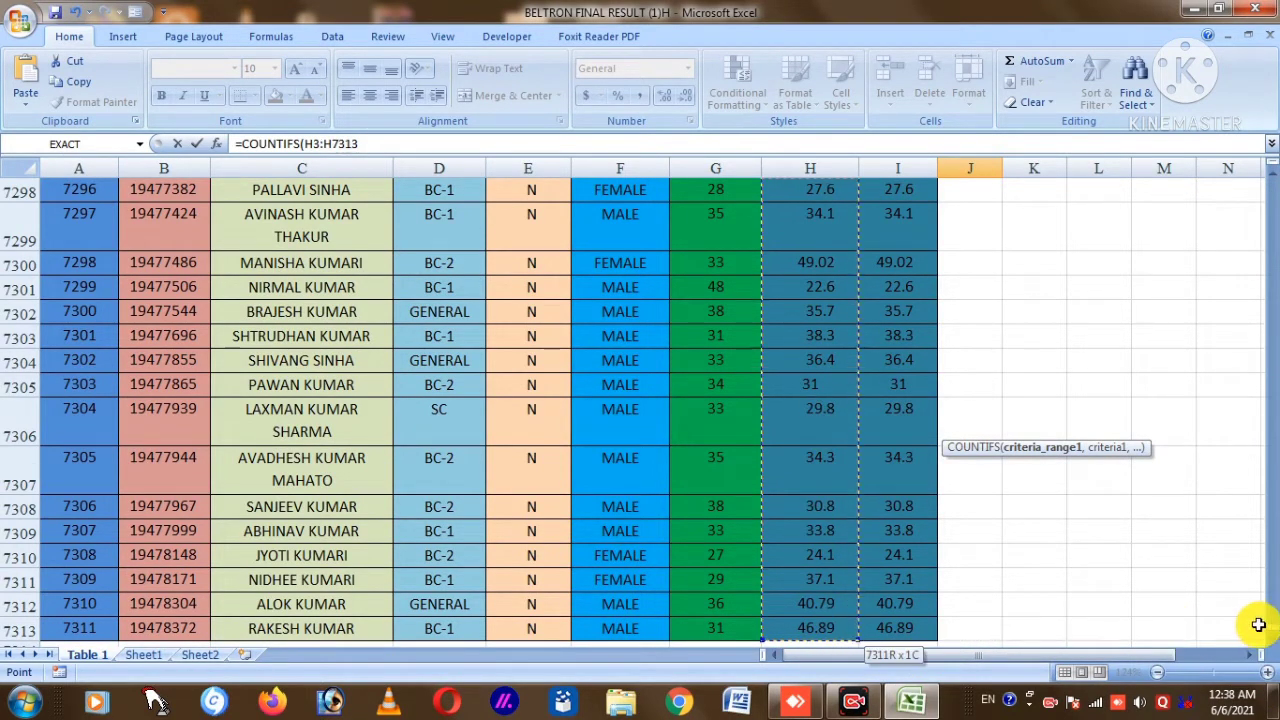
{"action": "left_click_drag", "start_coordinate": [1272, 636], "coordinate": [1265, 178]}
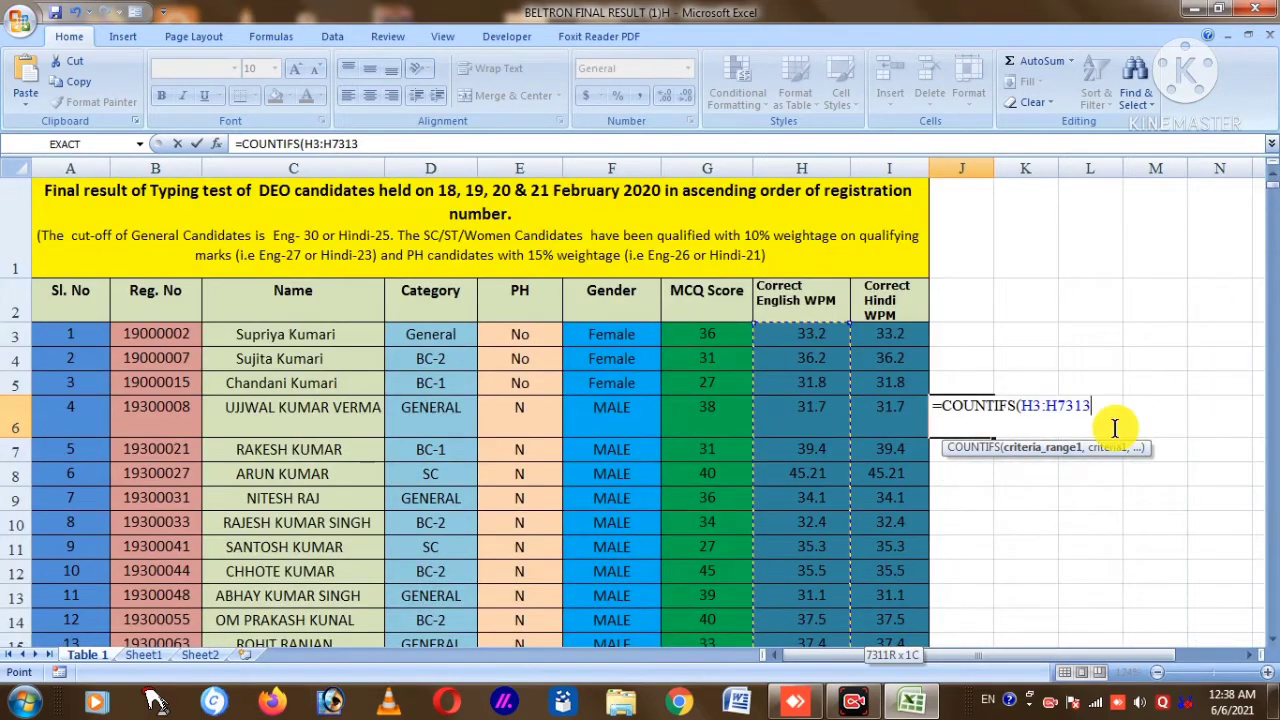
{"action": "type", "text": ","}
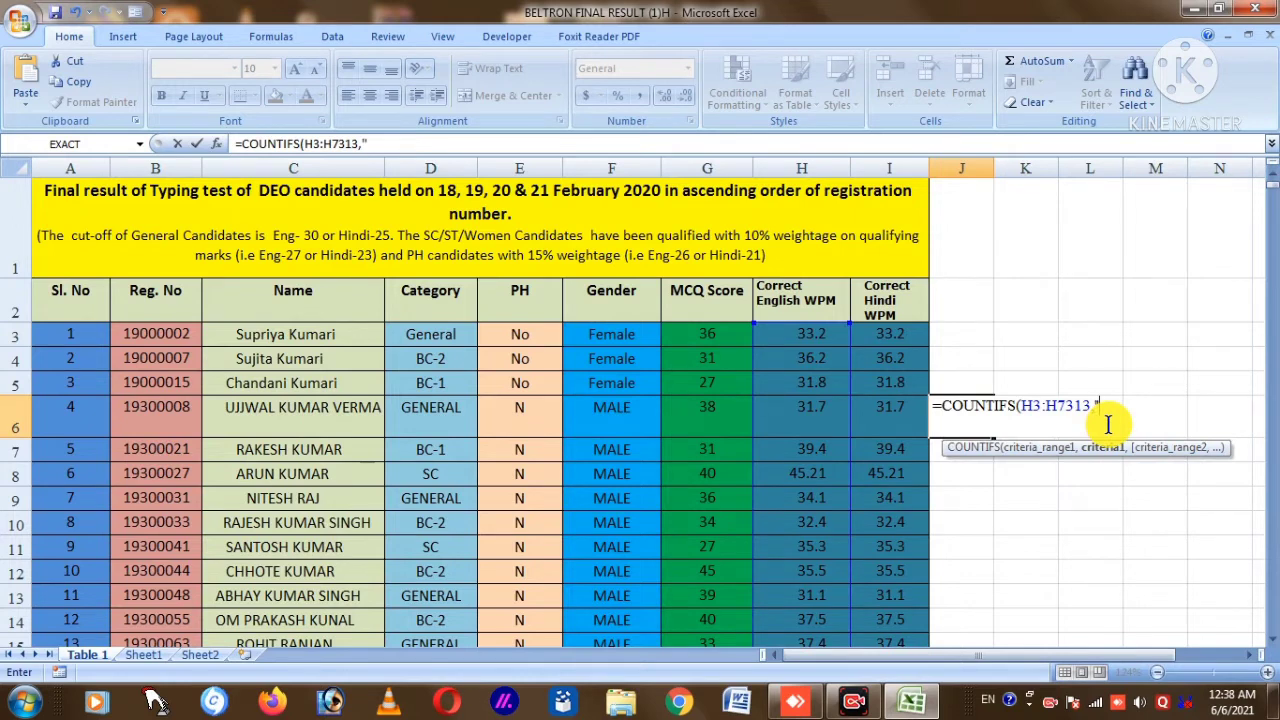
{"action": "type", "text": "\">"}
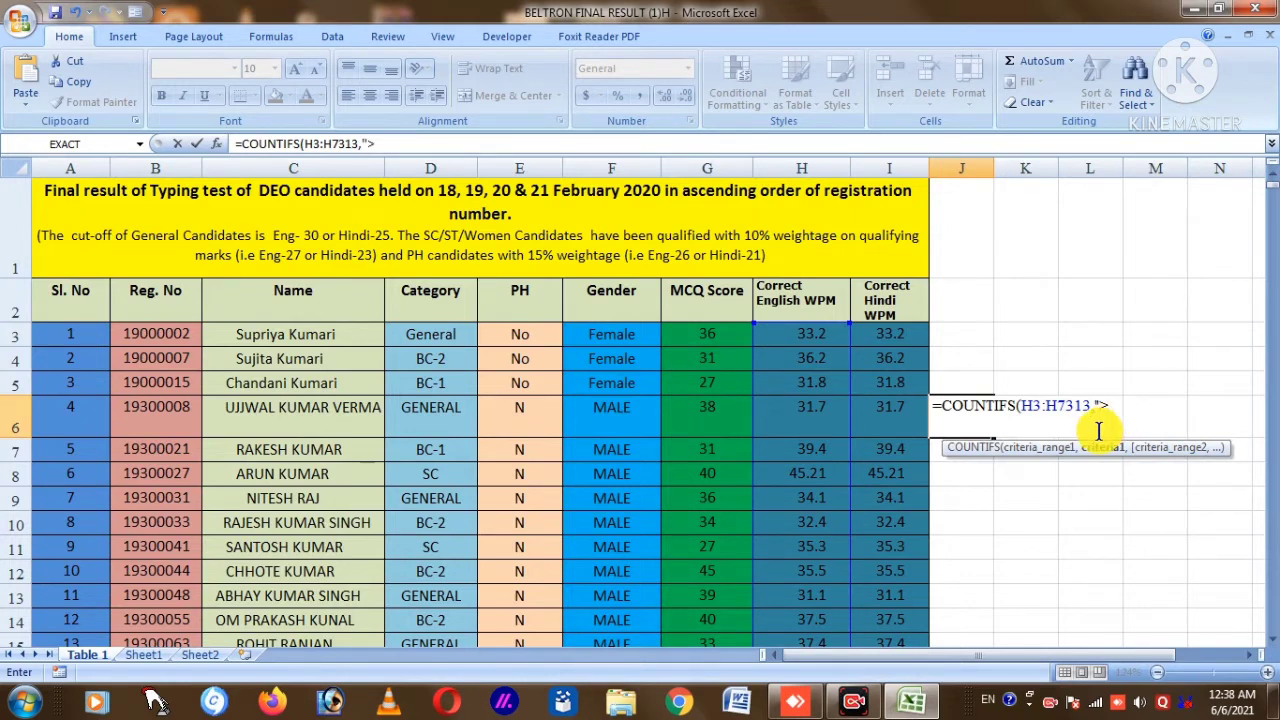
{"action": "type", "text": "=30\","}
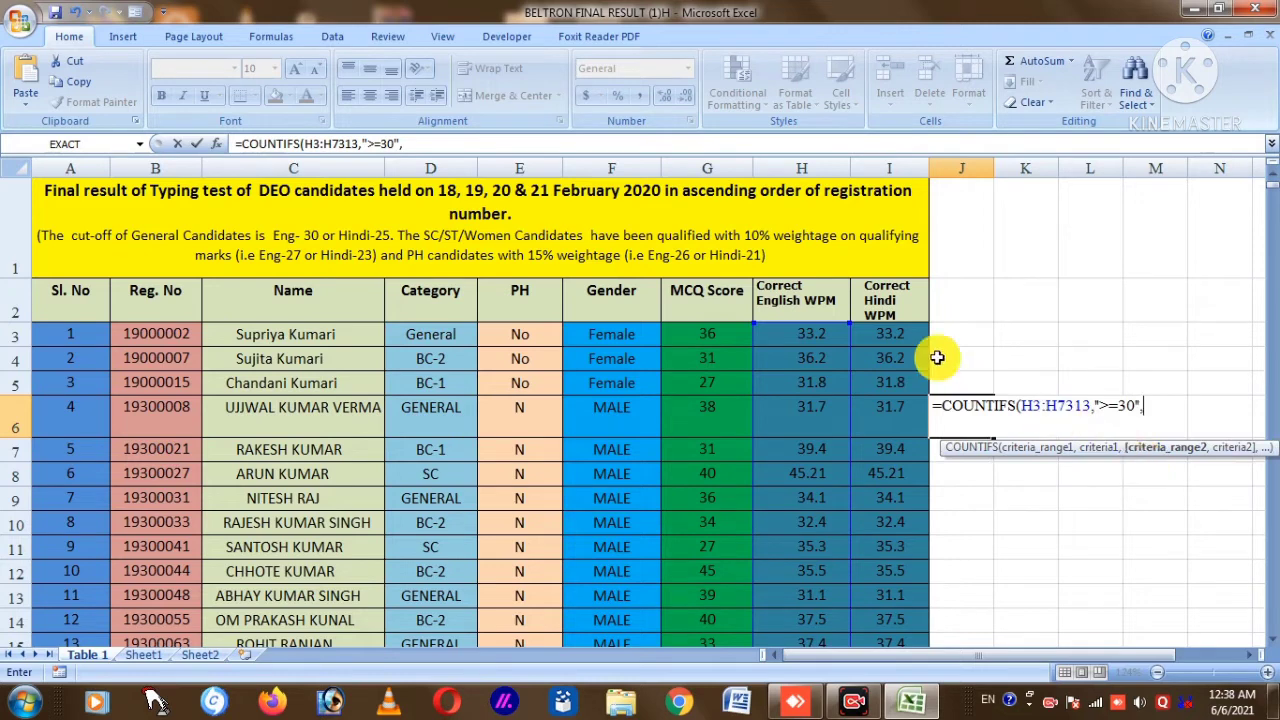
- Complete the J6 COUNTIFS formula with the Hindi WPM range I3:I7313 and criterion ">=25"
{"action": "left_click", "coordinate": [886, 338]}
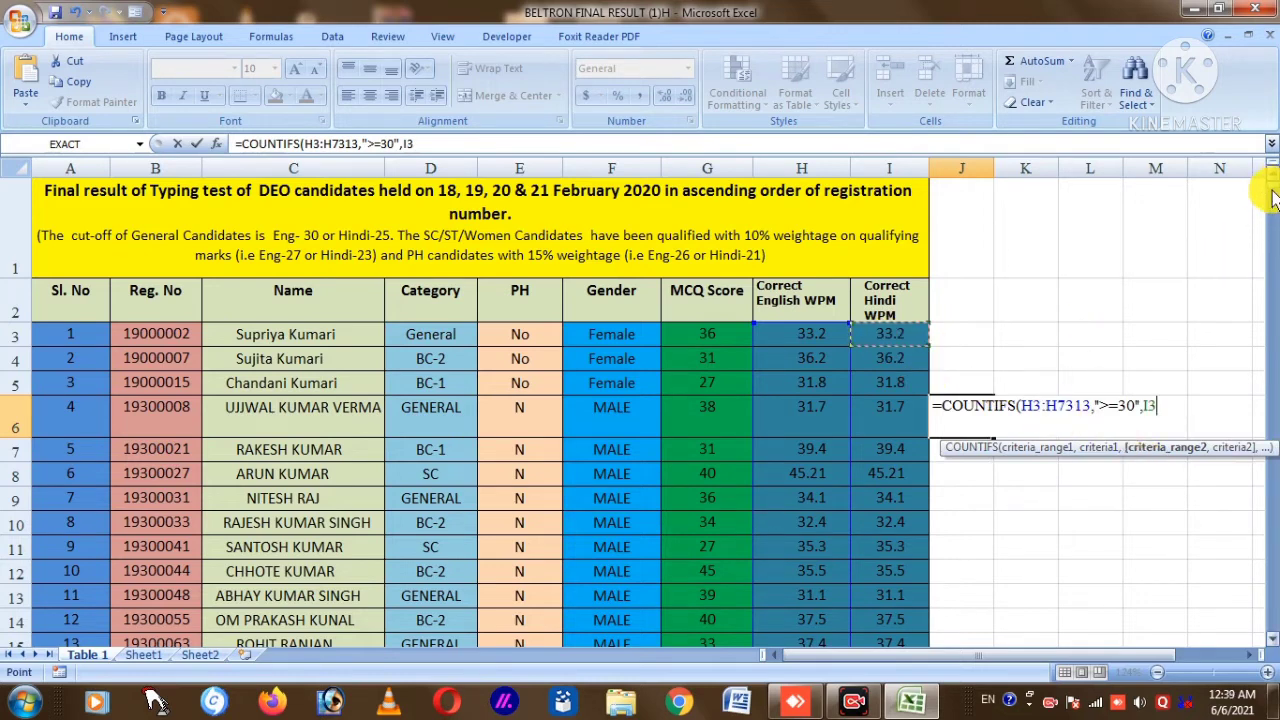
{"action": "left_click_drag", "start_coordinate": [1271, 195], "coordinate": [1262, 650]}
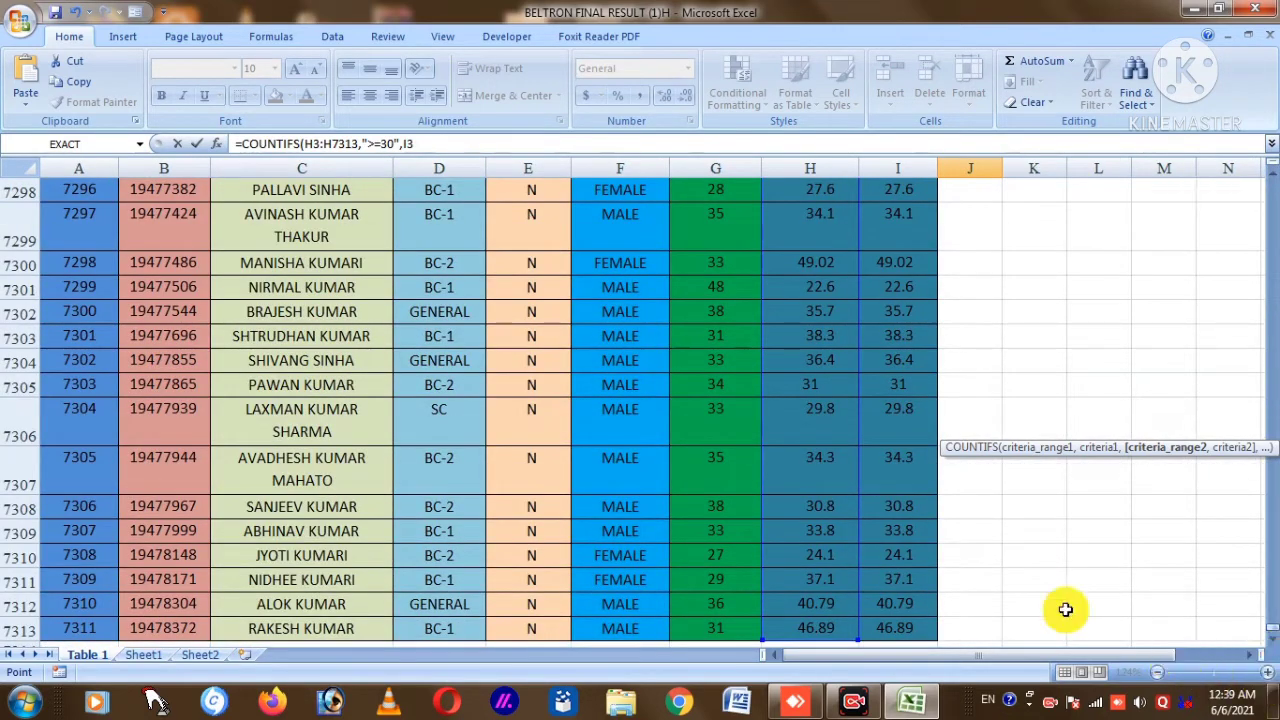
{"action": "left_click", "coordinate": [914, 626], "text": "shift"}
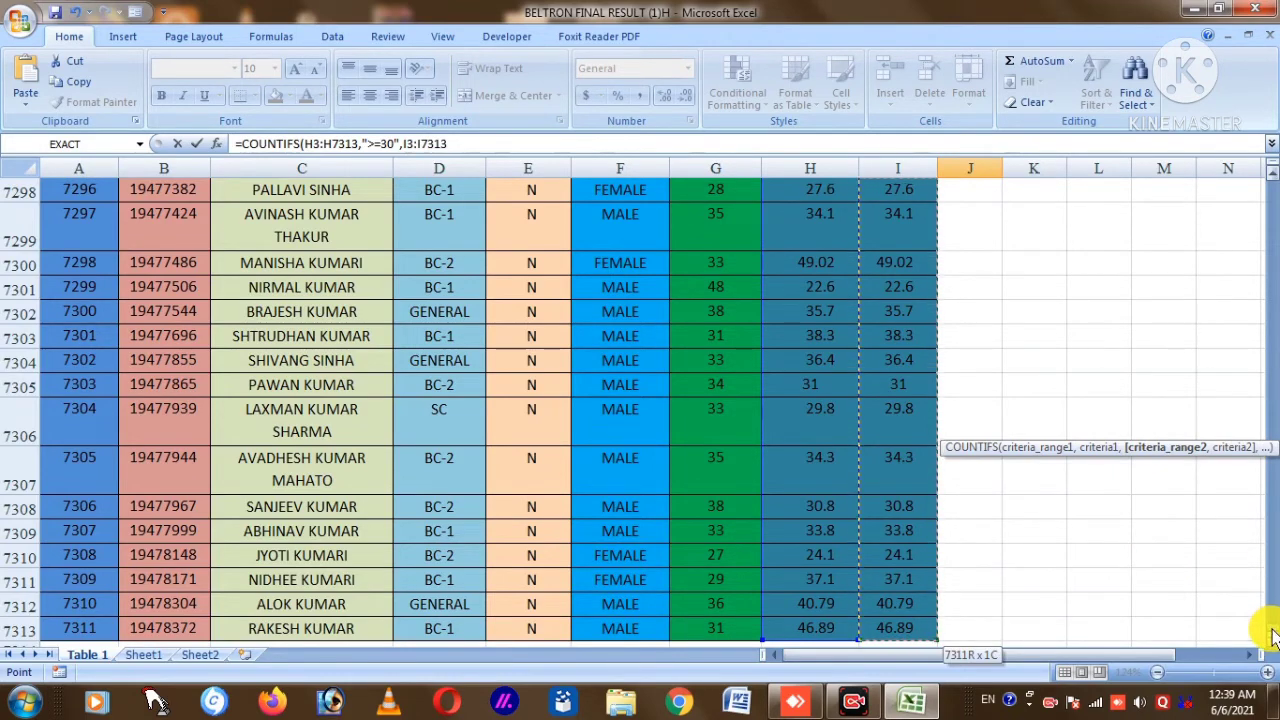
{"action": "left_click_drag", "start_coordinate": [1272, 630], "coordinate": [1272, 175]}
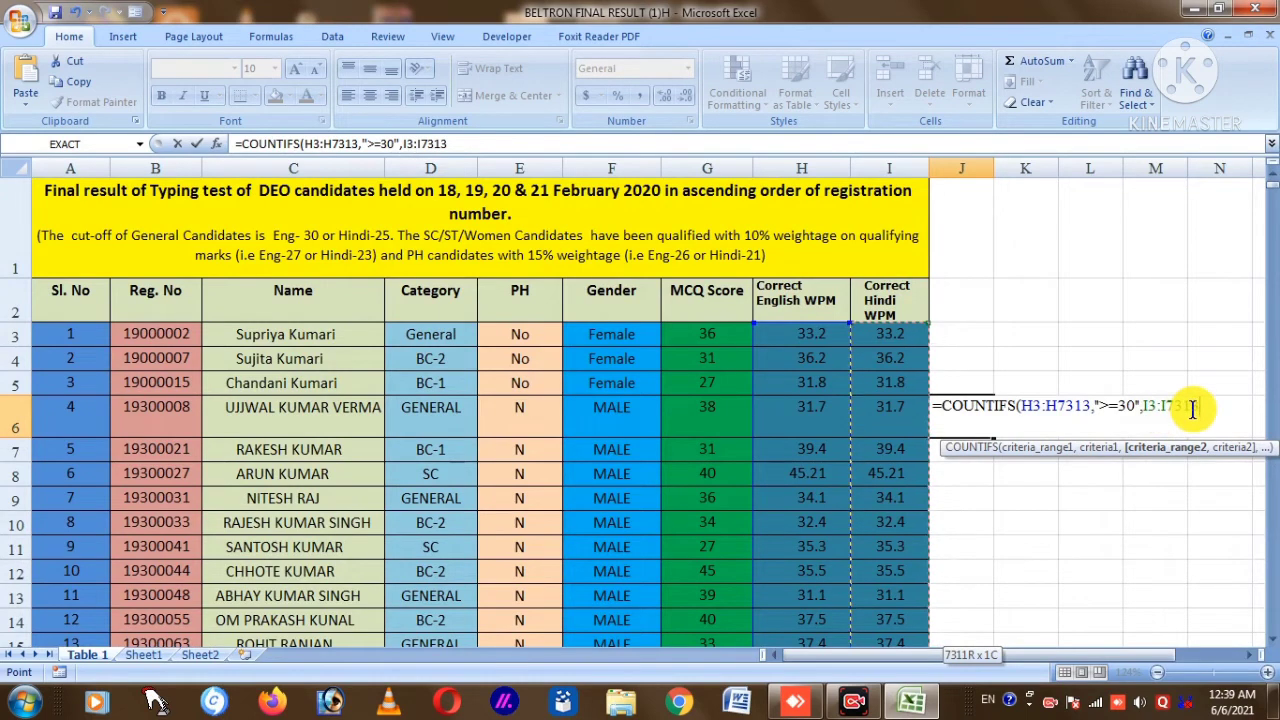
{"action": "type", "text": ","}
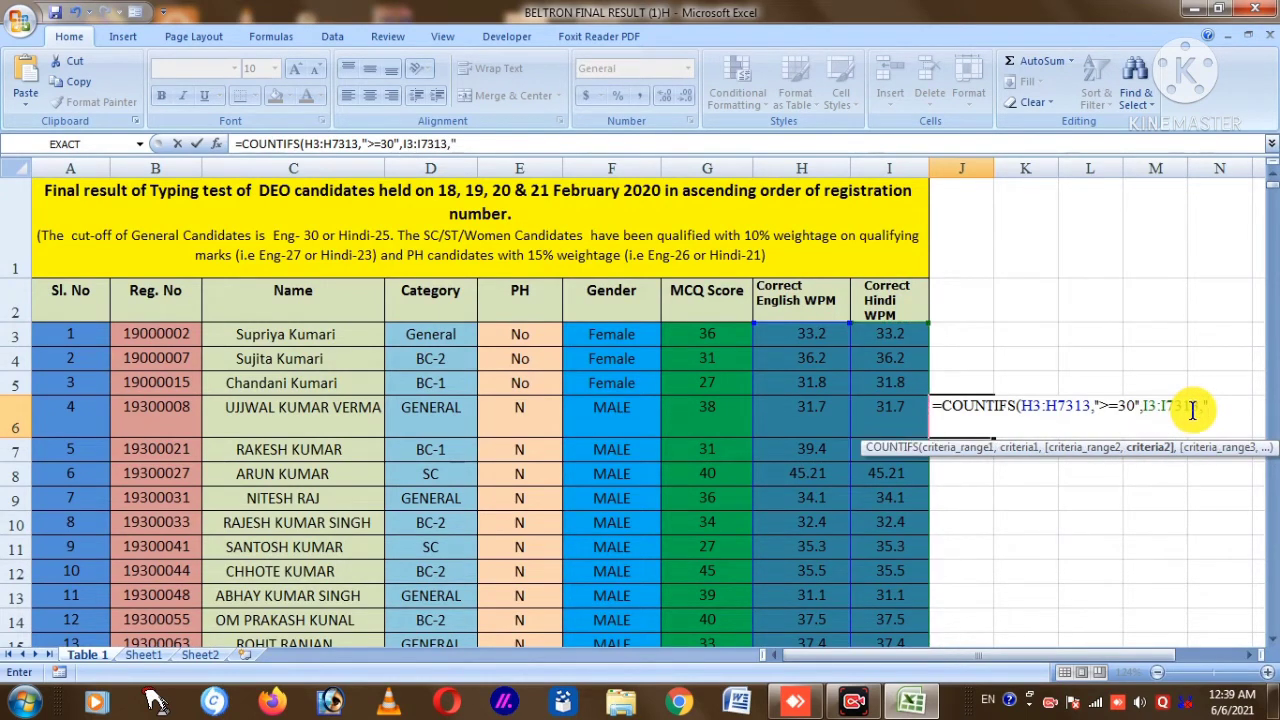
{"action": "type", "text": "\">=25\")"}
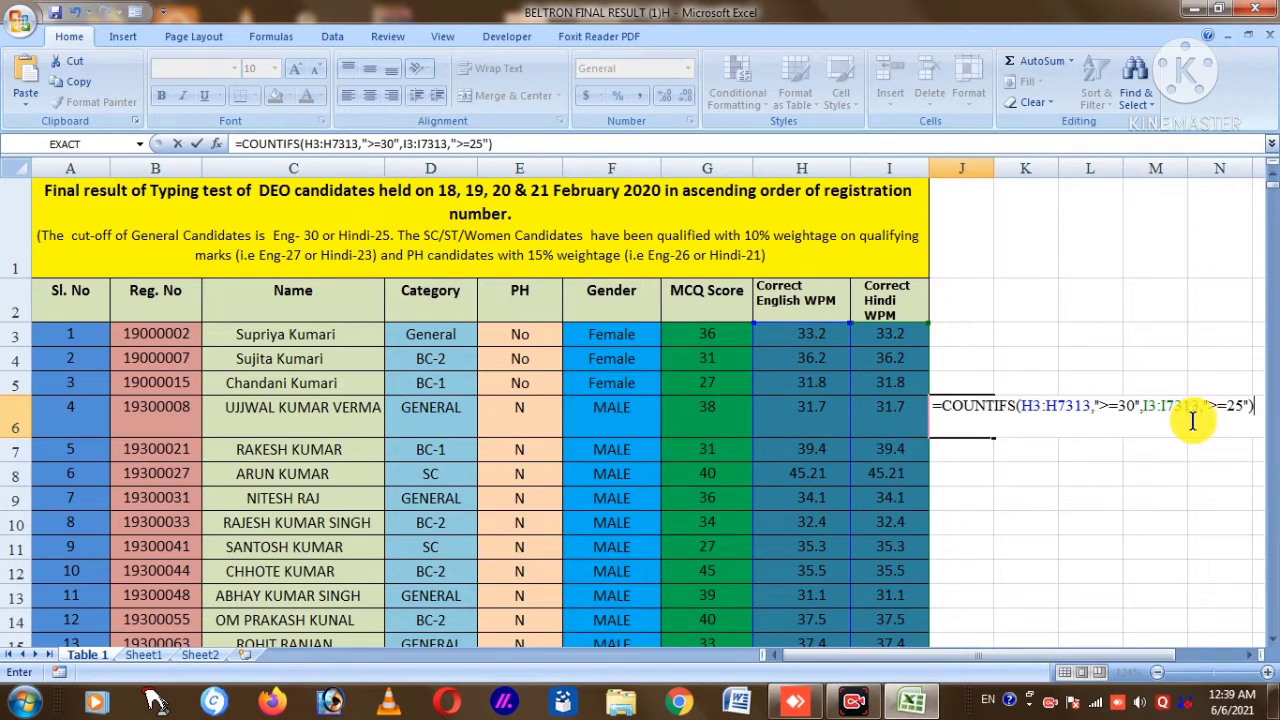
{"action": "key", "text": "Return"}
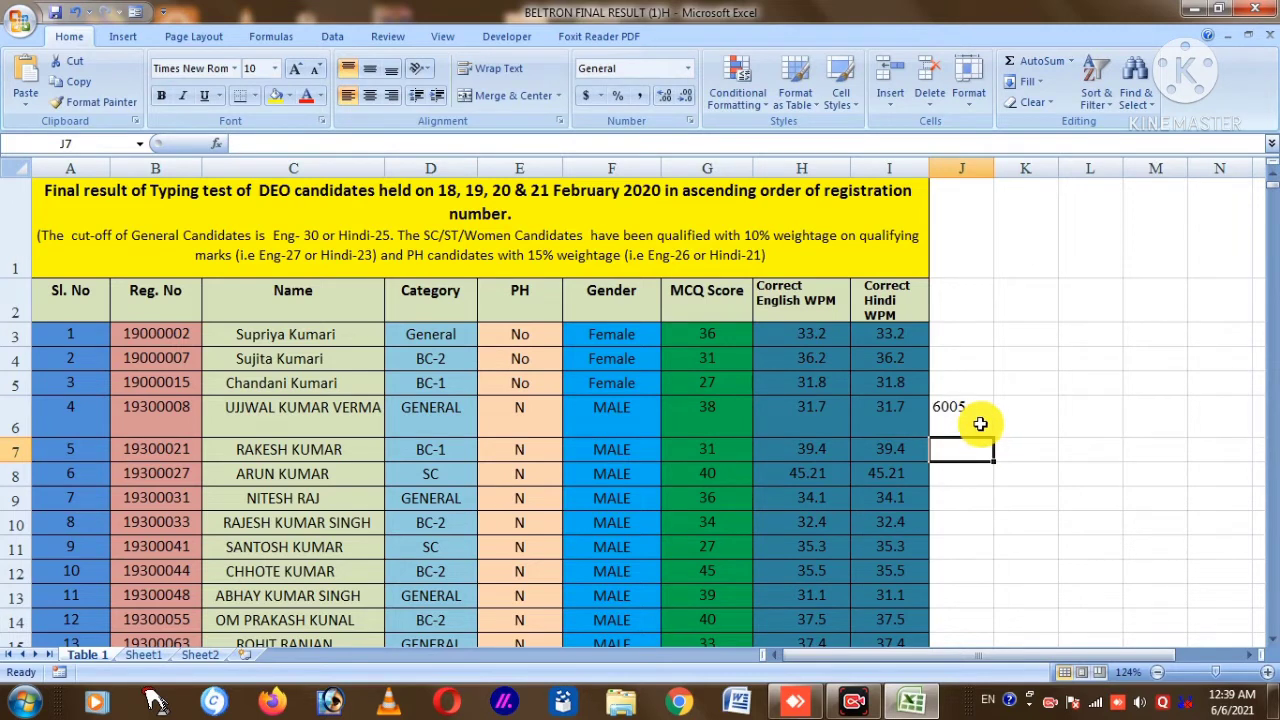